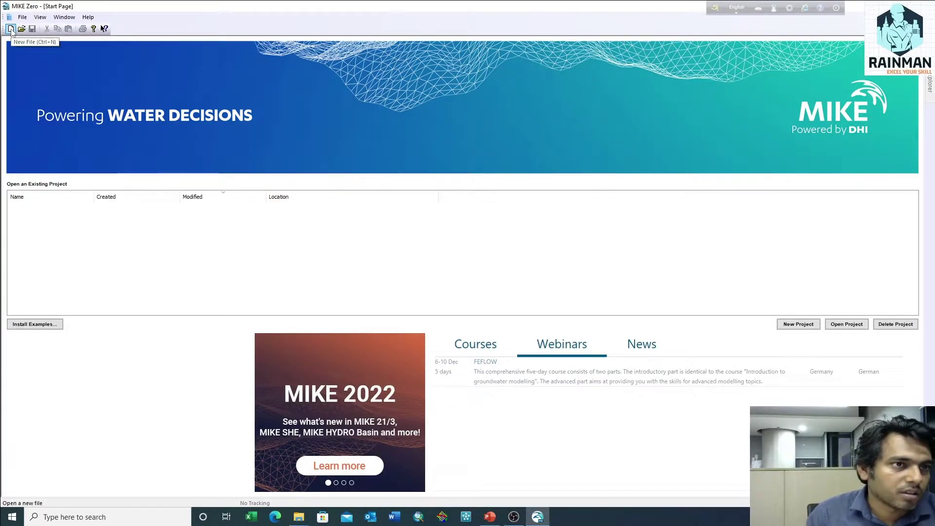
- Create a new Plot Composer (.plc) document, MzPlot1, from the New File dialog
left_click(11, 29)
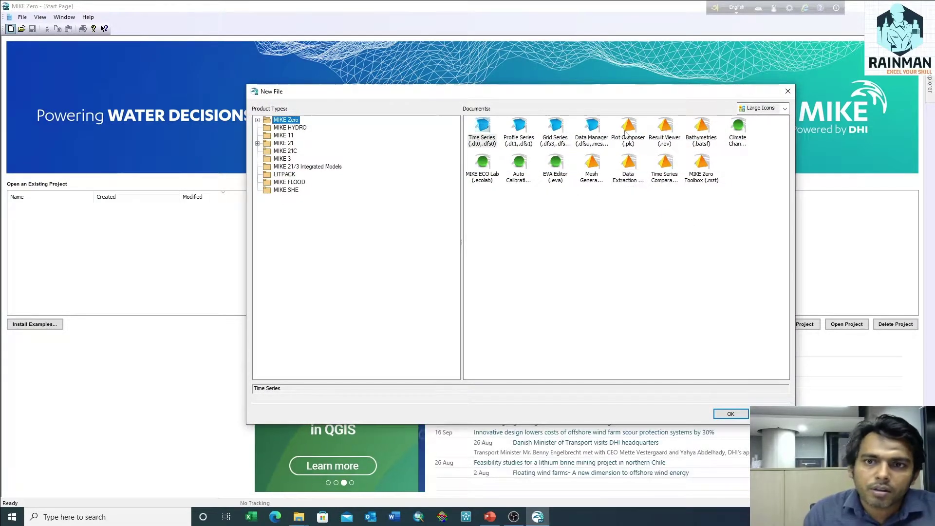
double_click(627, 140)
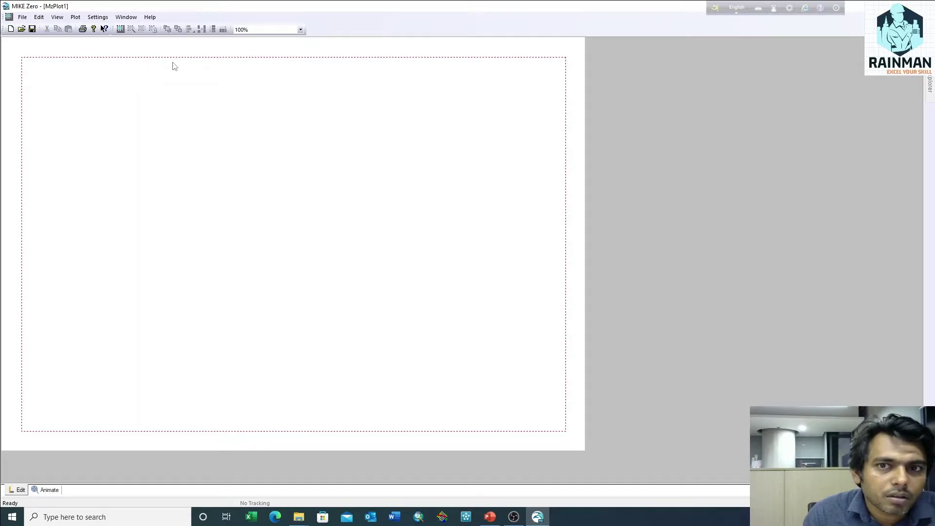
- Insert a Time Series Plot object onto the MzPlot1 page
left_click(121, 30)
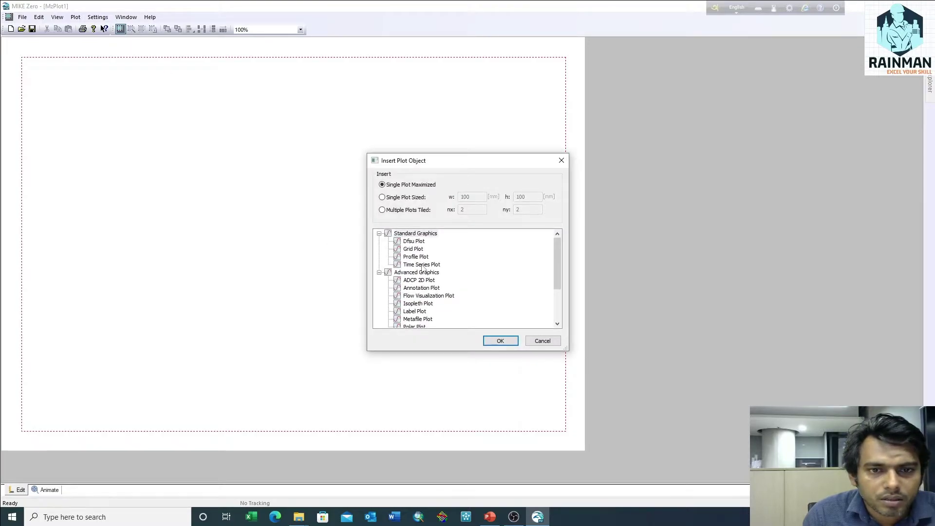
left_click(424, 265)
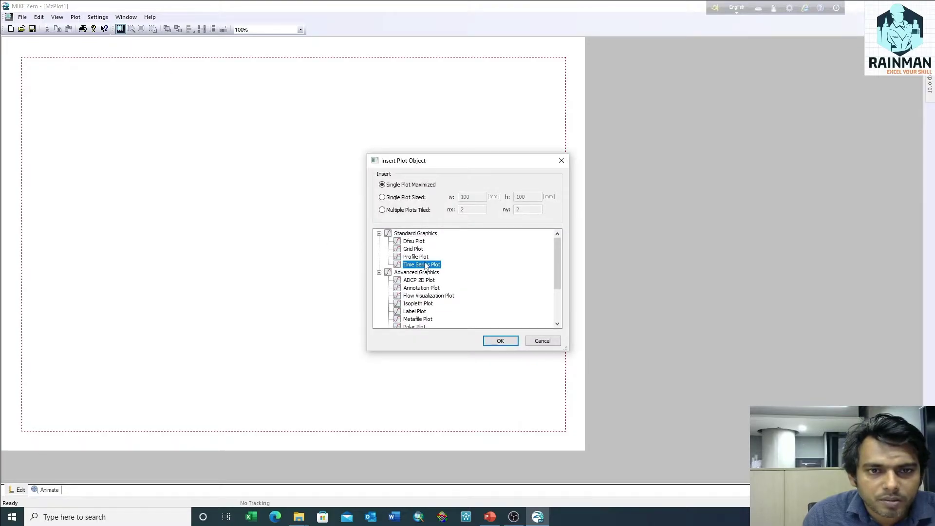
left_click(497, 343)
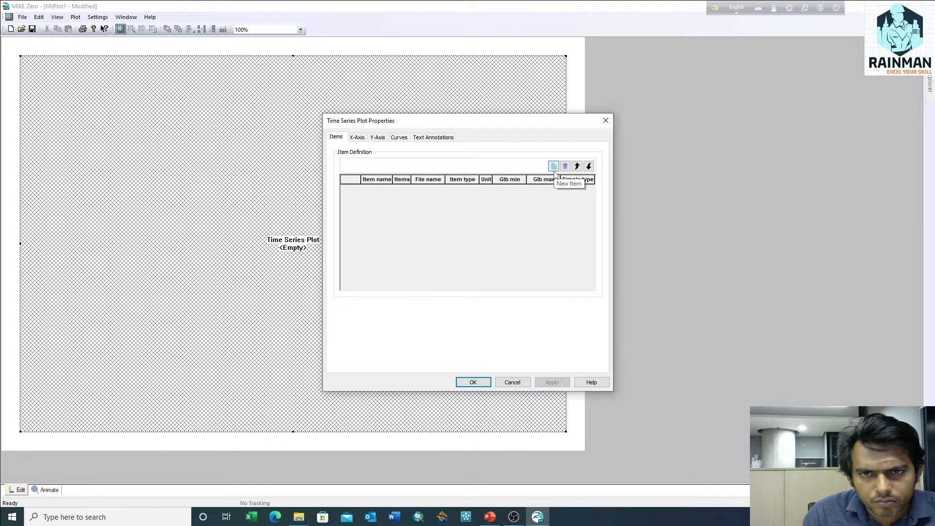
- Add the West-Northern WL item from West Boundary two end points.dfs0 to the plot
left_click(554, 168)
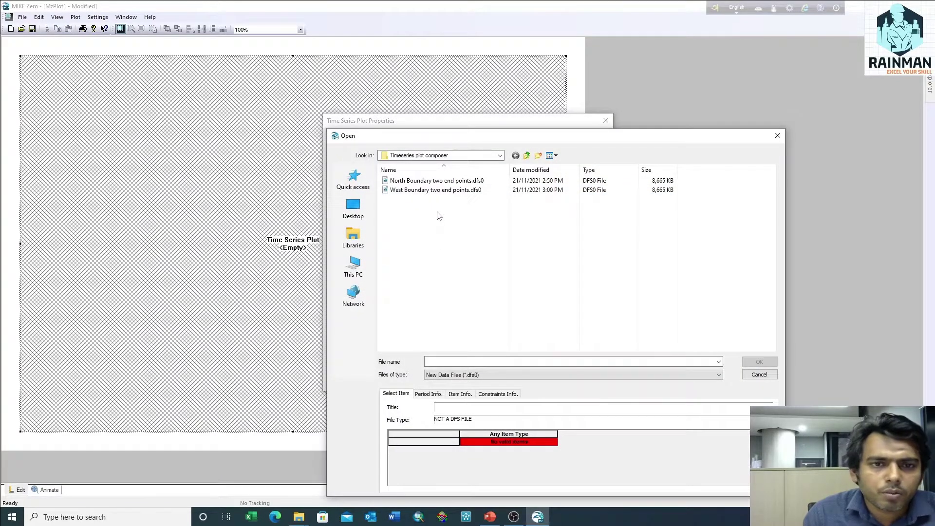
left_click(414, 194)
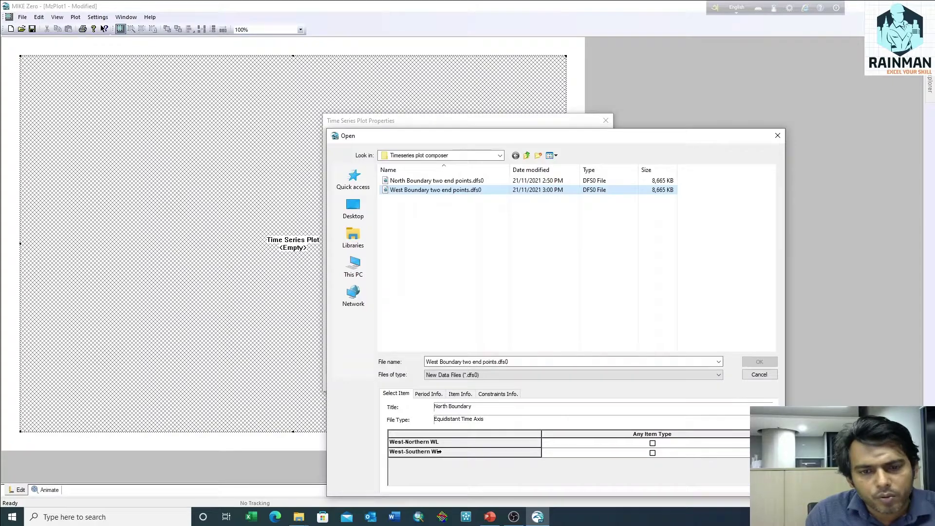
left_click(653, 443)
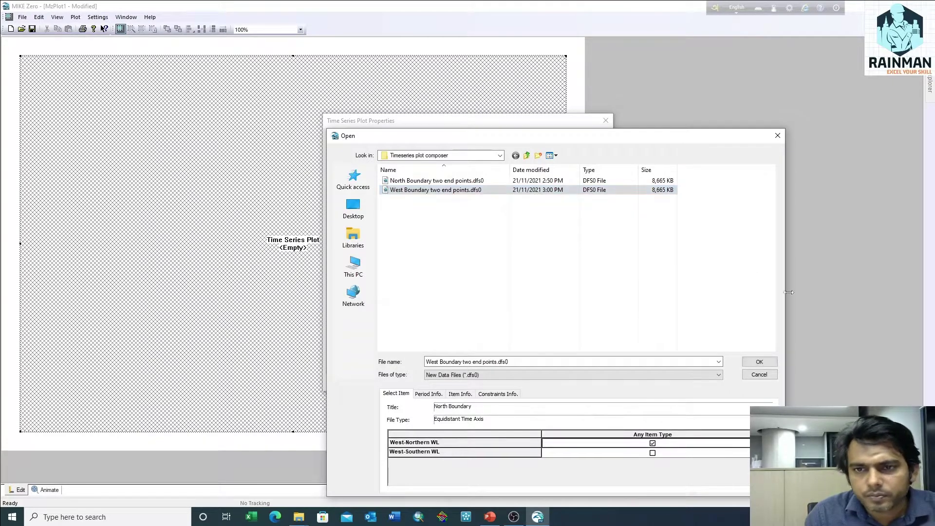
left_click(760, 363)
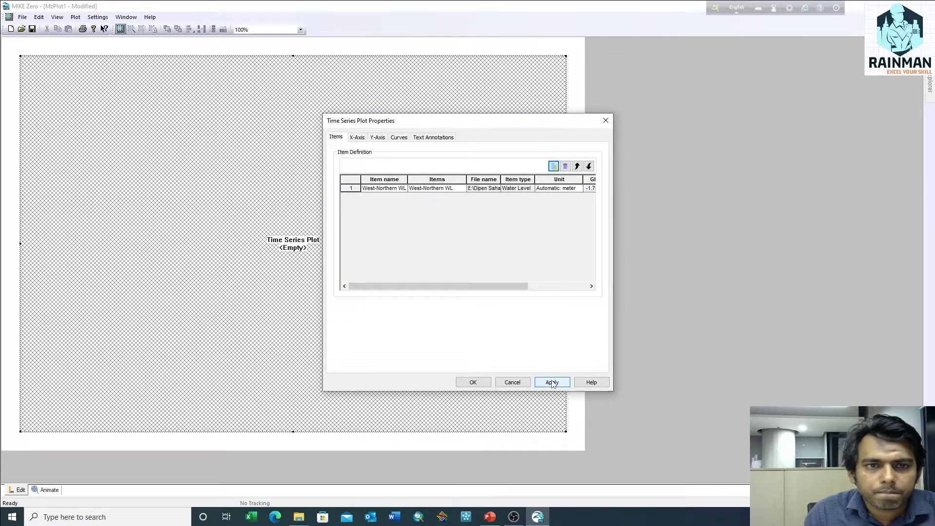
left_click(552, 382)
left_click(472, 382)
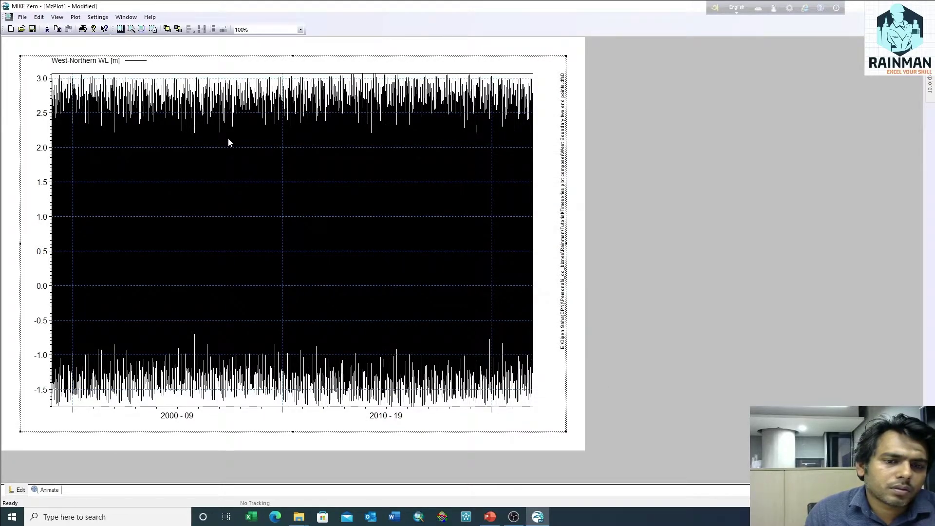
- Set the x-axis start date to 01/01/2020 and the end day to 5
right_click(246, 200)
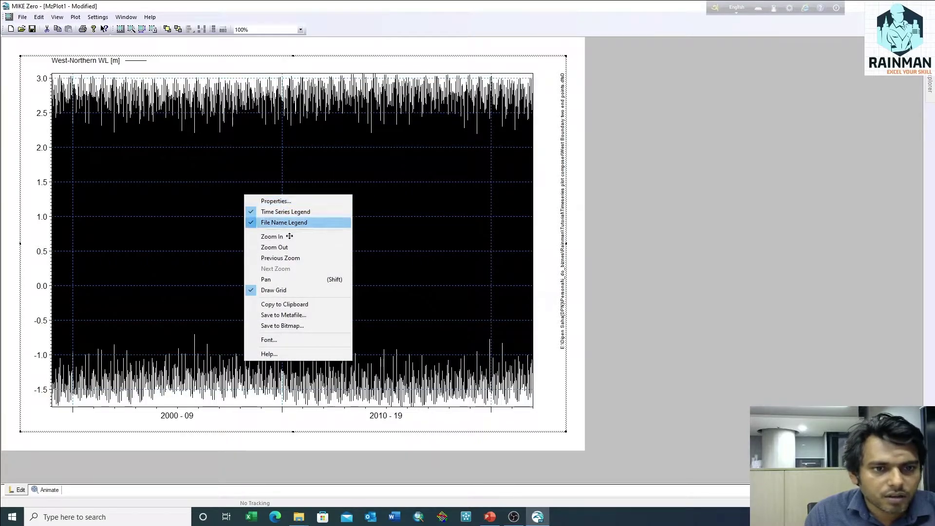
left_click(425, 225)
right_click(317, 180)
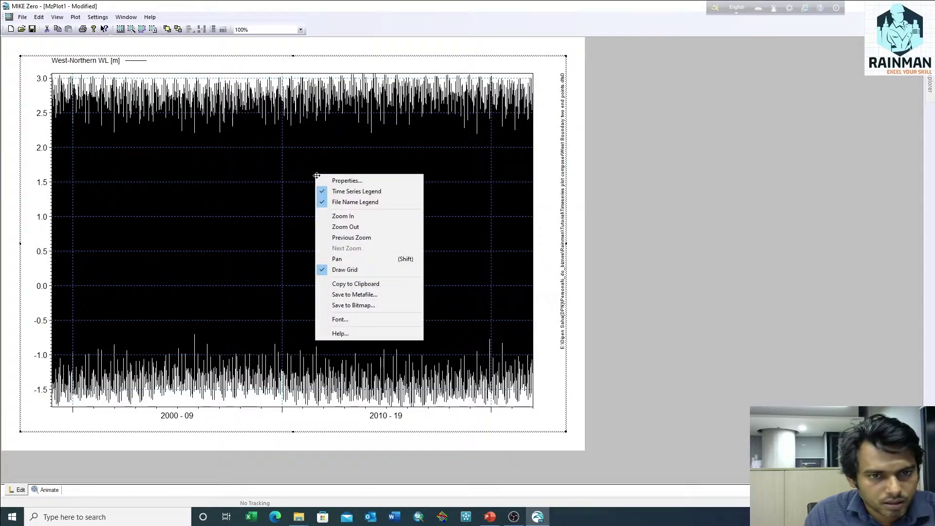
left_click(355, 181)
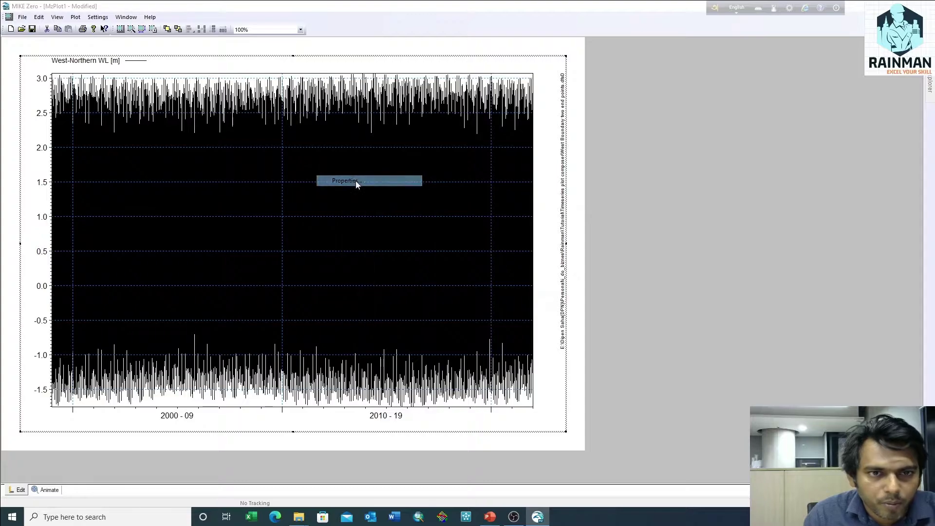
left_click(358, 137)
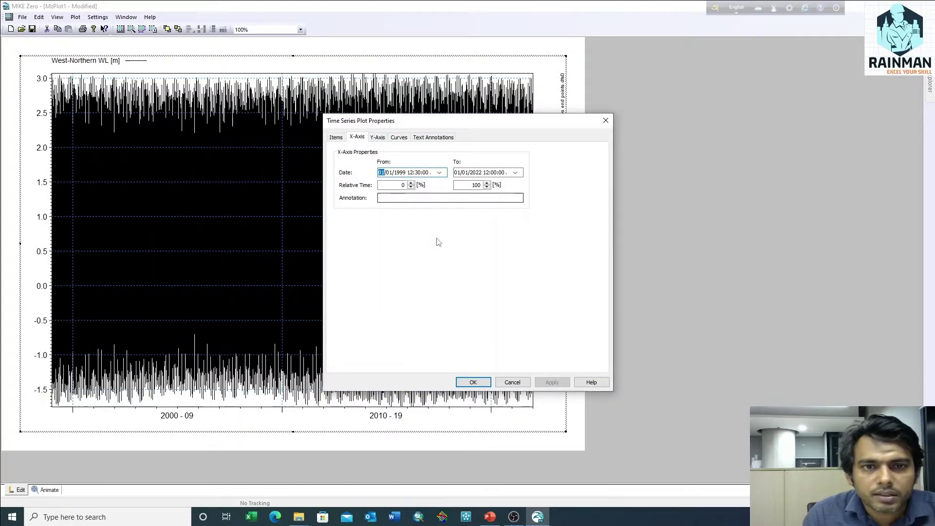
left_click(401, 173)
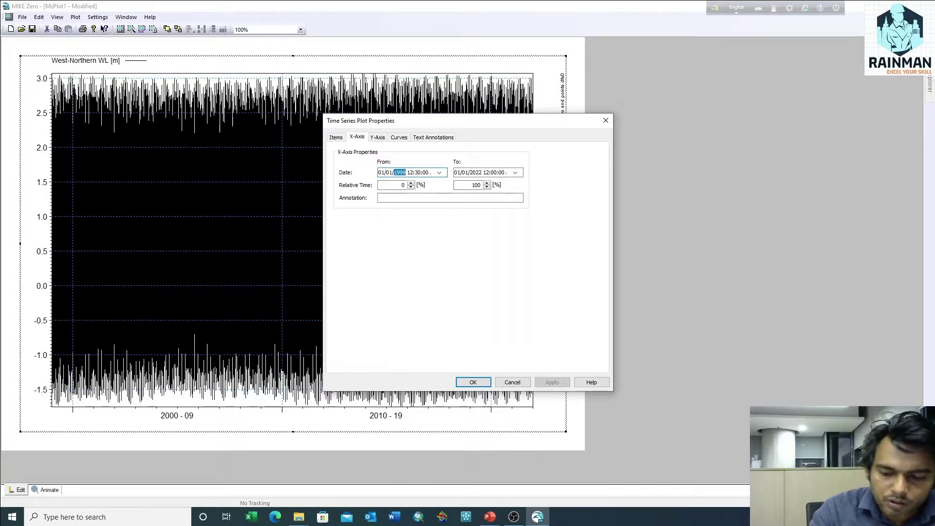
type("2")
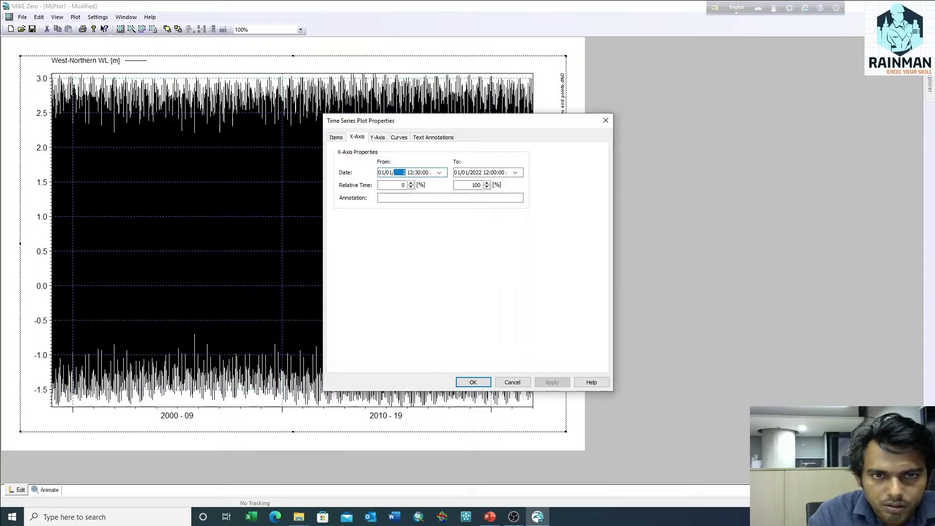
type("020")
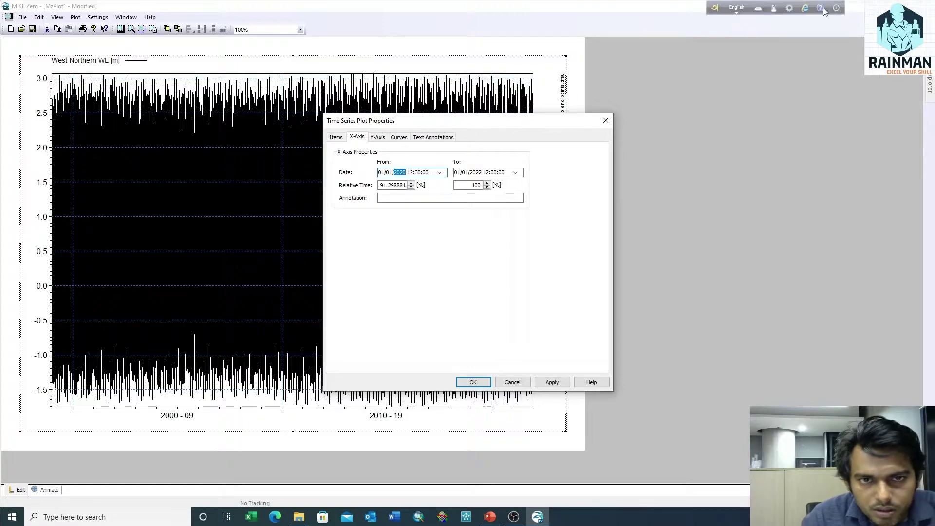
key("Tab")
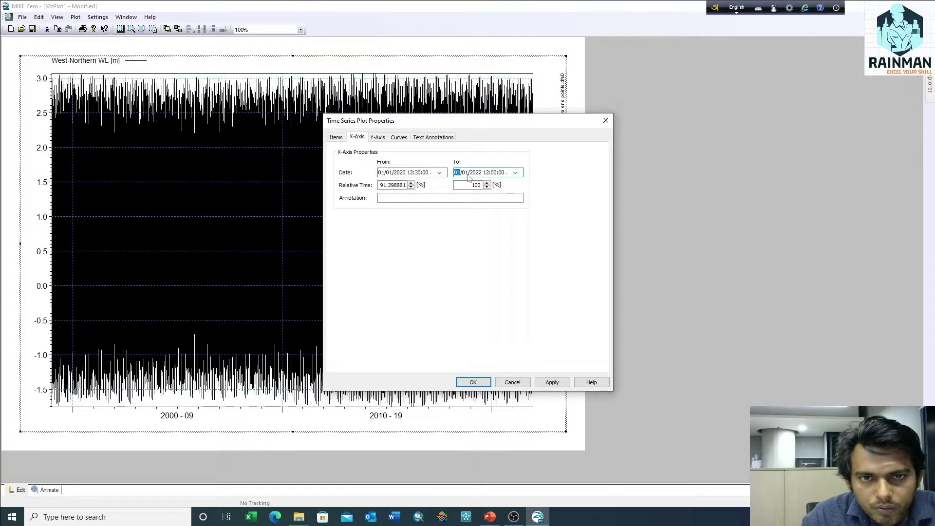
type("5")
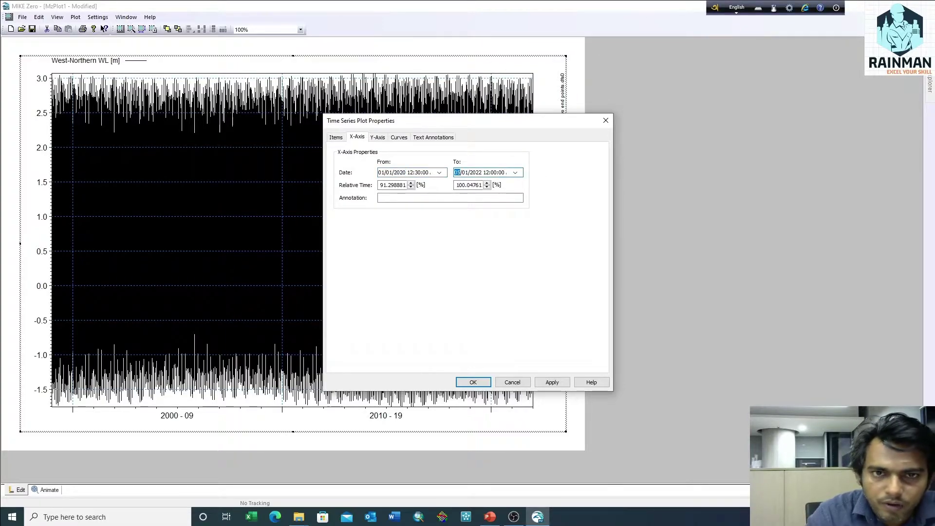
left_click(552, 382)
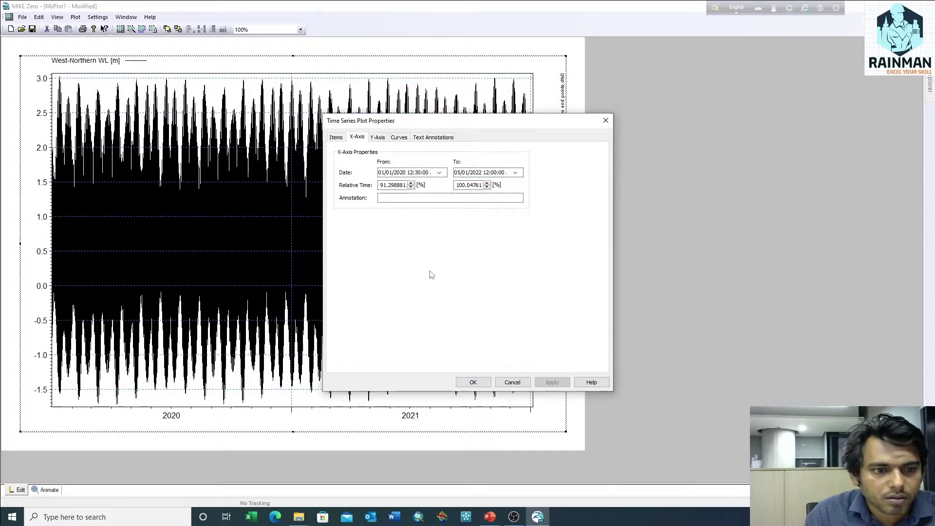
- Complete the x-axis end date as 05/01/2020, applying the 1–5 January 2020 range
left_click(476, 172)
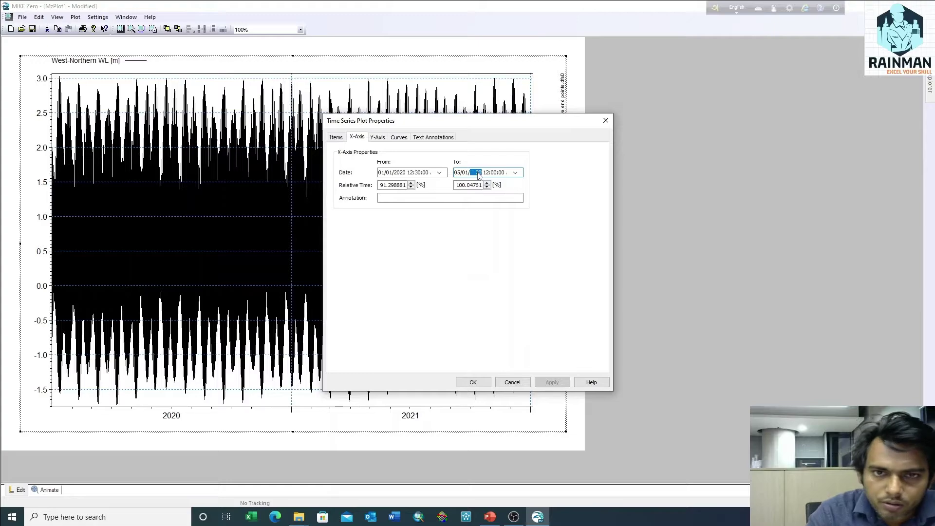
type("2020")
left_click(552, 383)
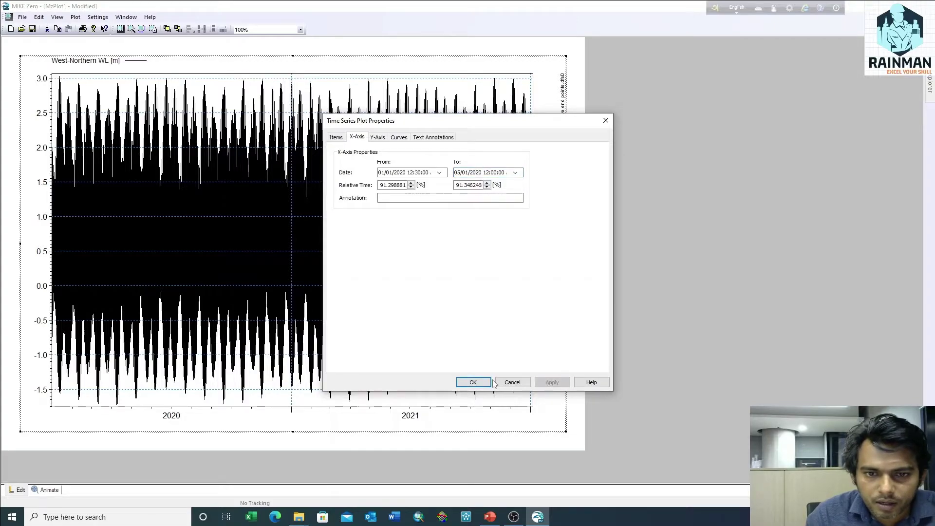
left_click(473, 383)
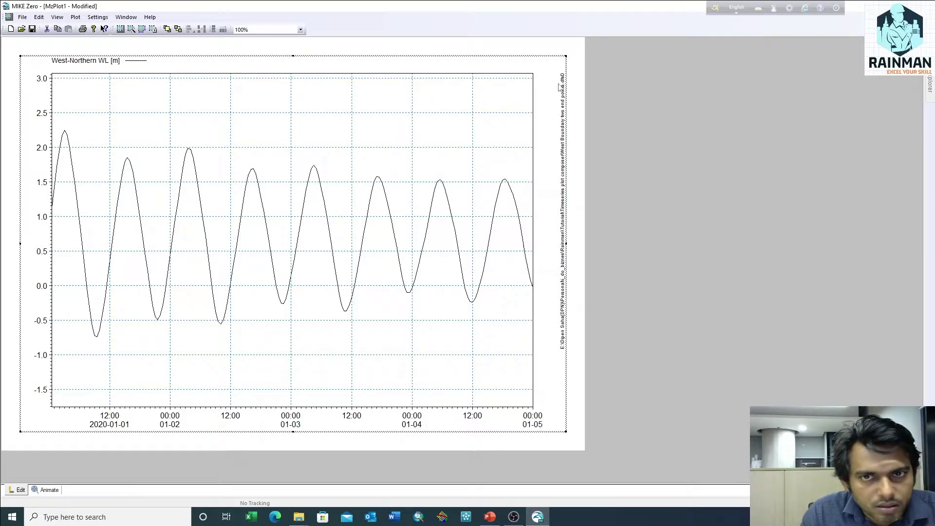
- Turn off the File Name Legend from the plot's context menu
right_click(526, 132)
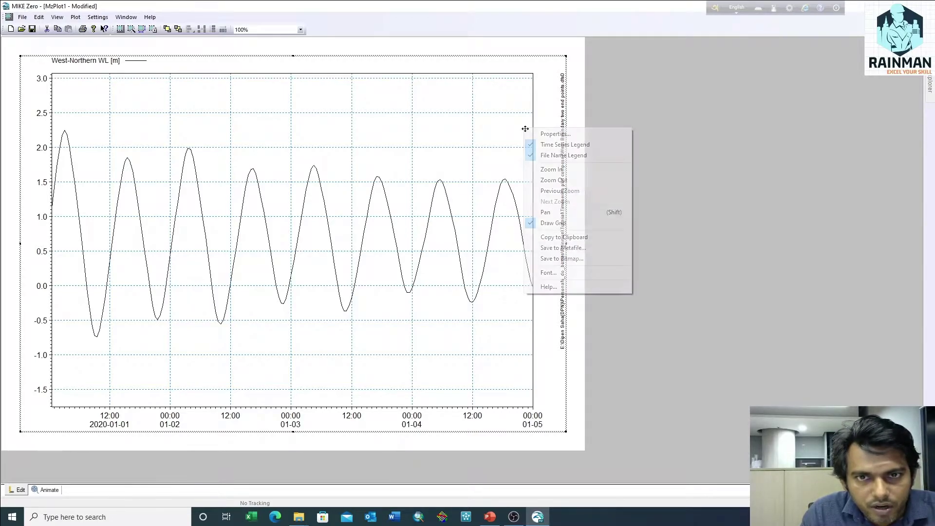
left_click(564, 156)
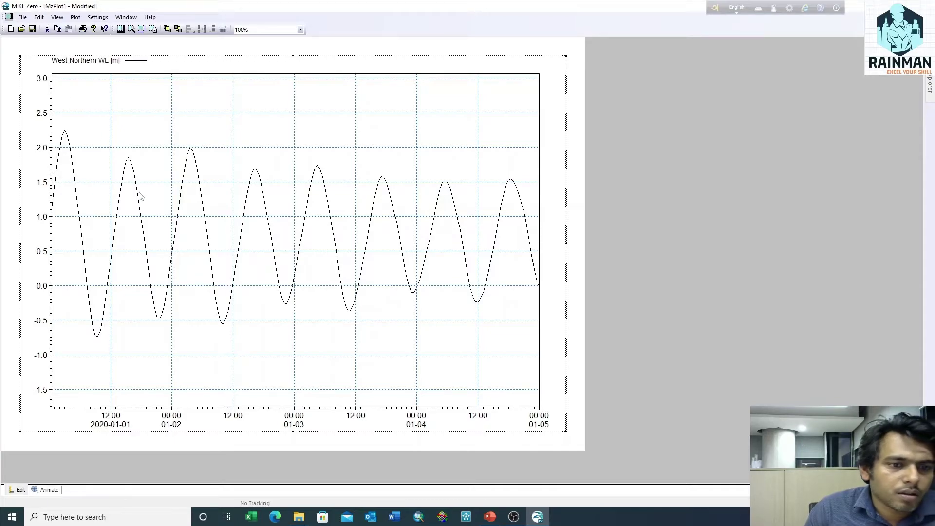
- Label the x-axis 'Time' and the y-axis 'Water Level'
right_click(163, 152)
left_click(185, 154)
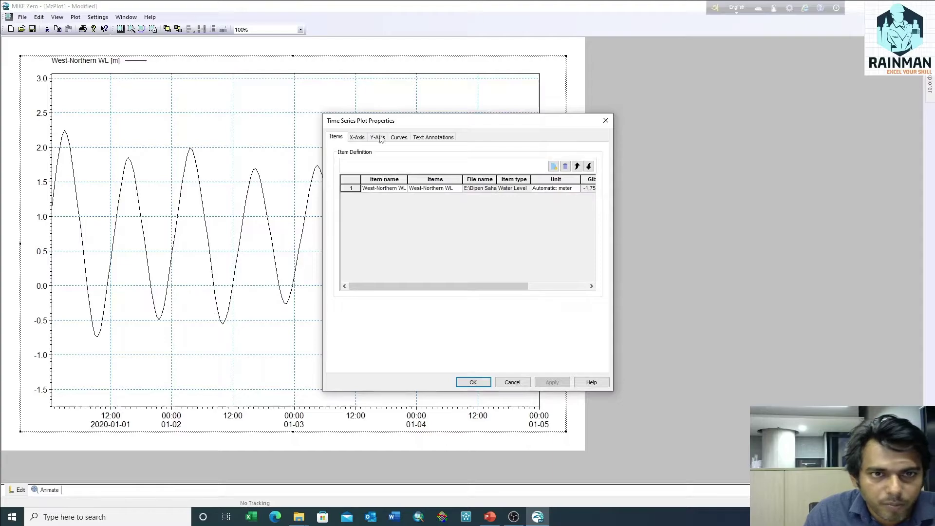
left_click(358, 139)
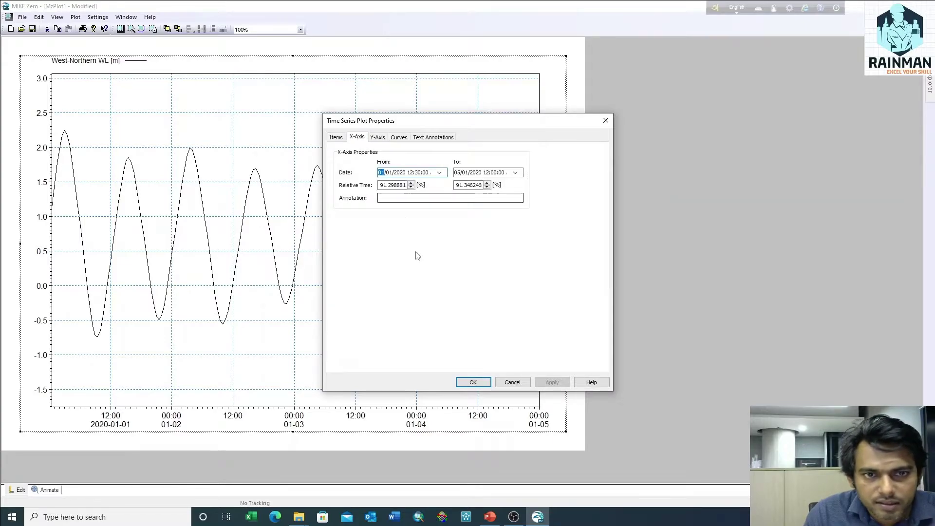
left_click(409, 202)
type("Timer")
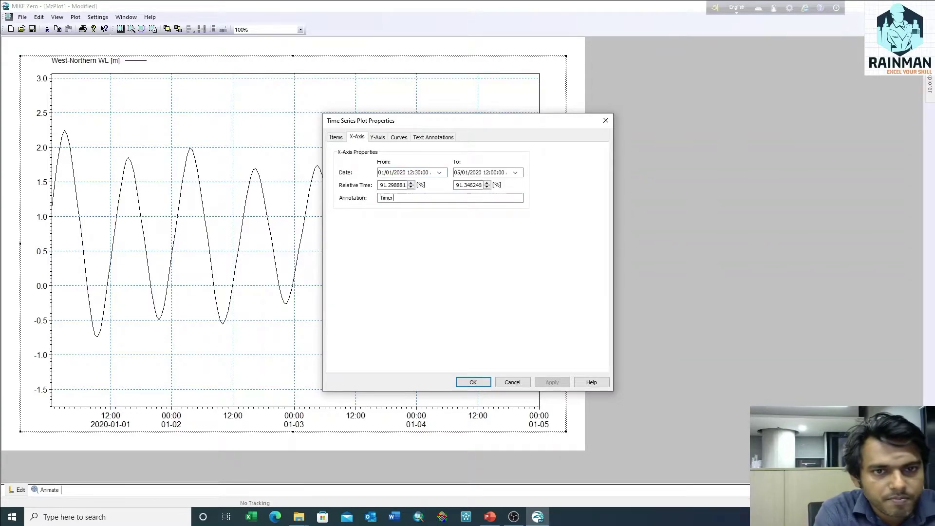
left_click(383, 140)
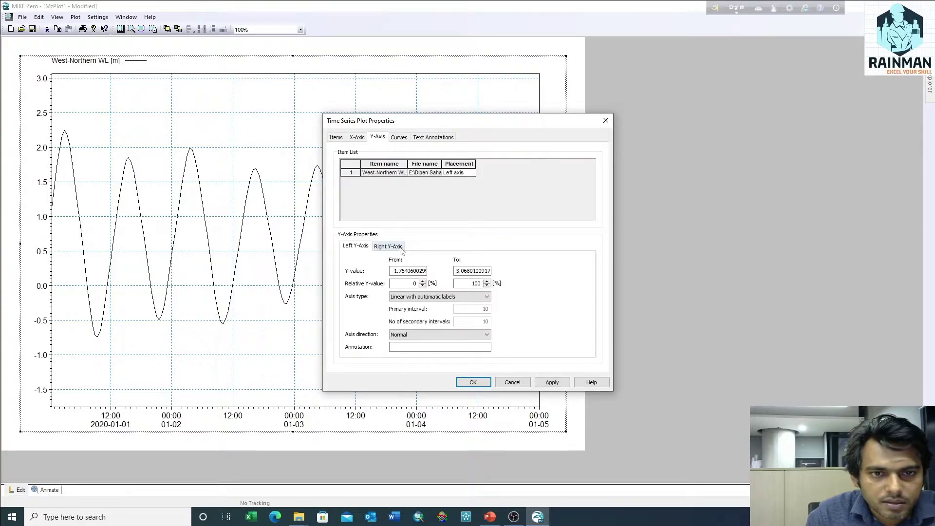
left_click(441, 347)
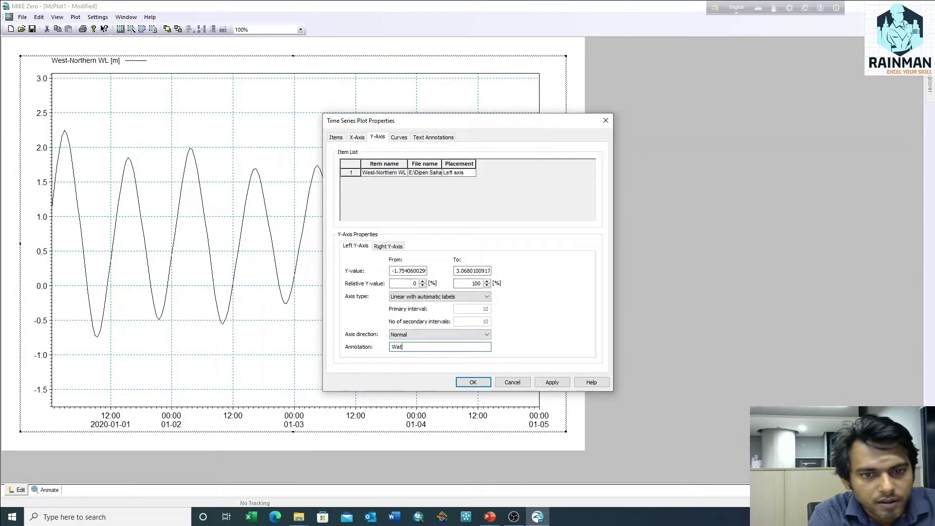
type("Wat4er")
key("BackSpace")
key("BackSpace")
key("BackSpace")
type("er L")
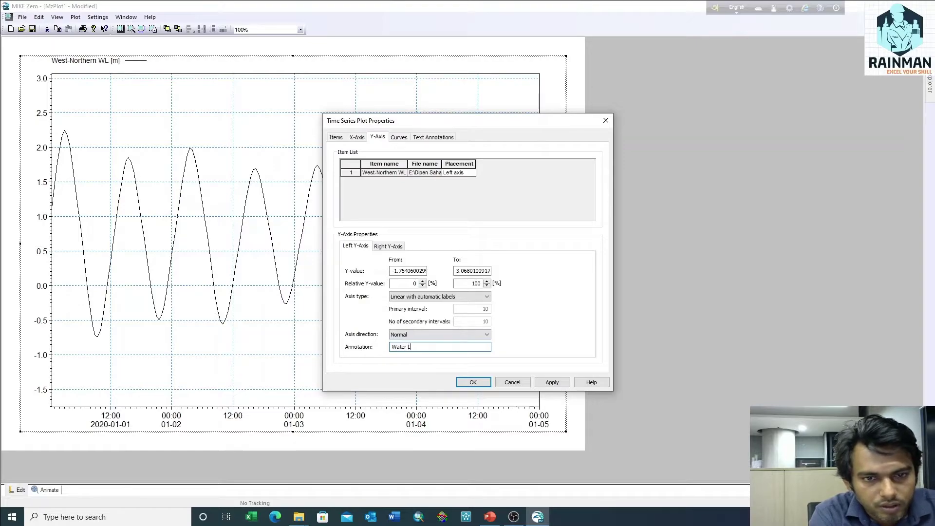
type("evel")
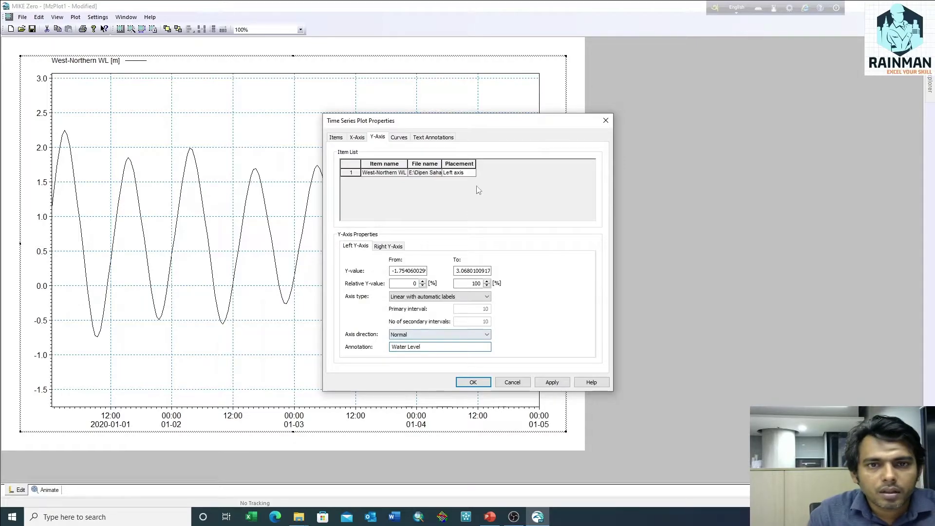
- Title the plot 'WL hydrograph' and apply the annotations
left_click(433, 138)
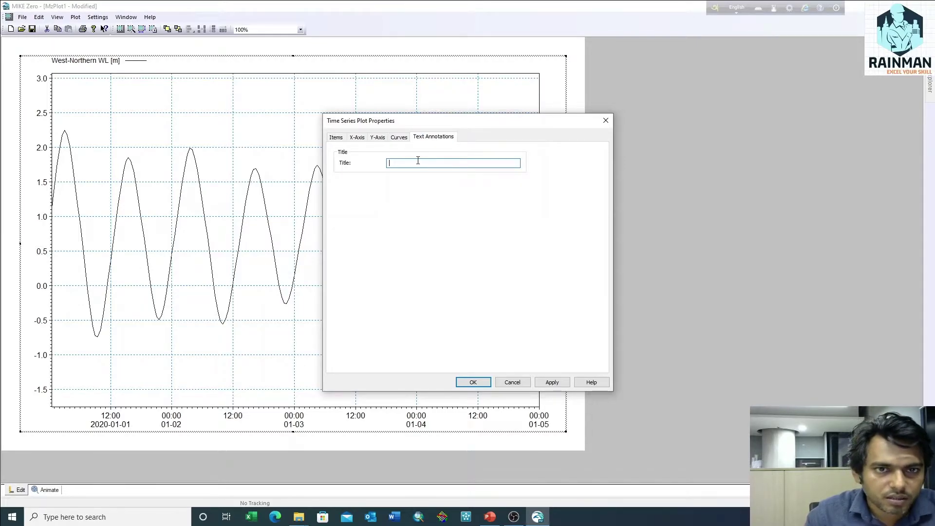
type("WL ")
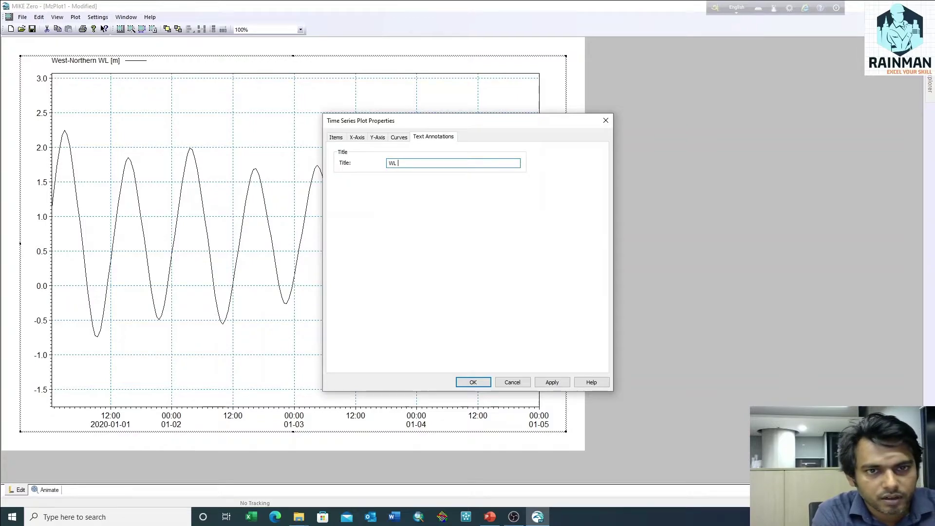
type("hydro")
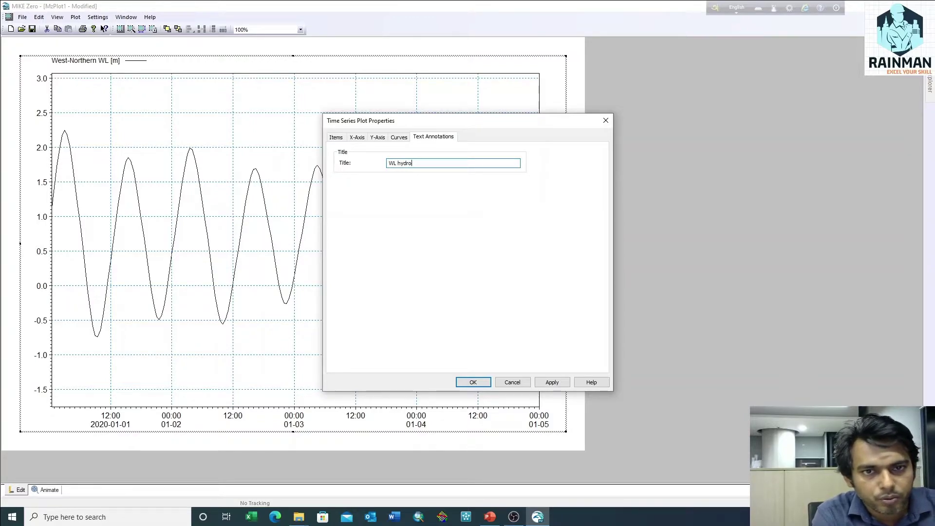
type("graph")
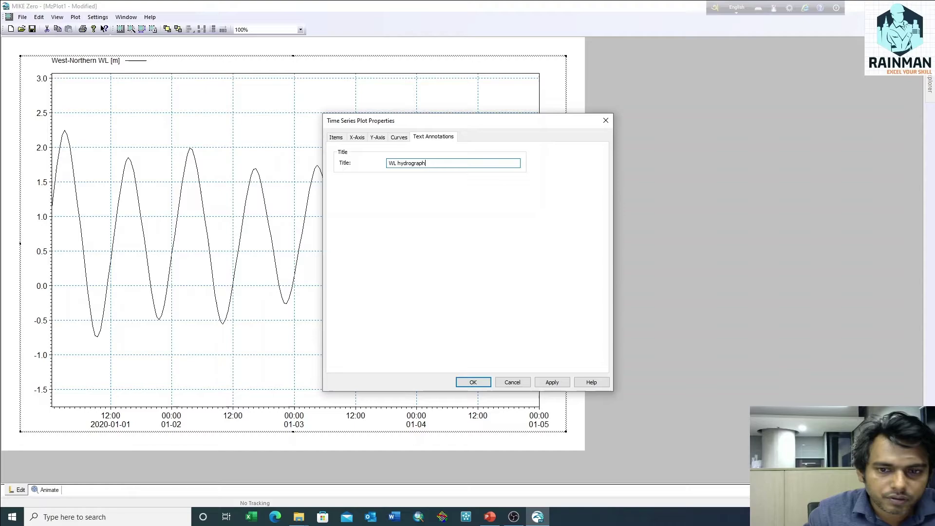
left_click(552, 382)
left_click(473, 382)
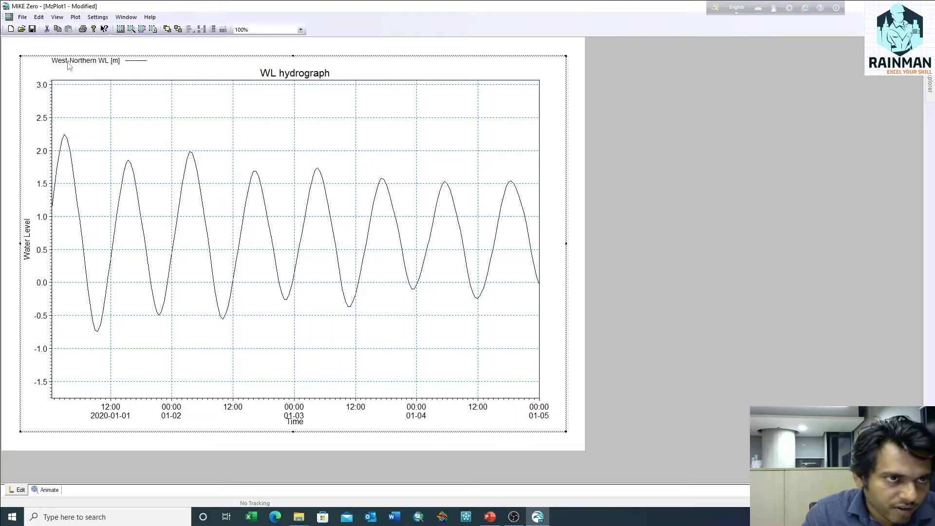
right_click(156, 132)
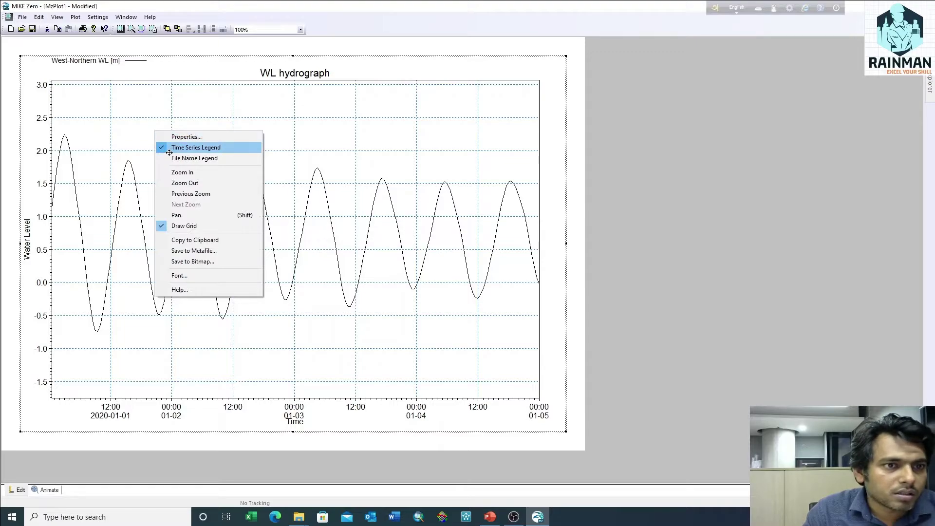
left_click(178, 149)
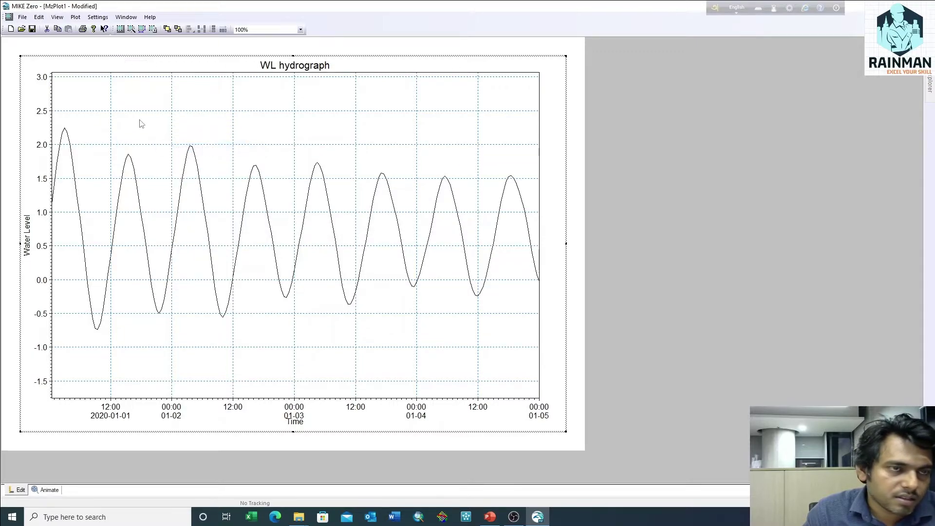
right_click(151, 110)
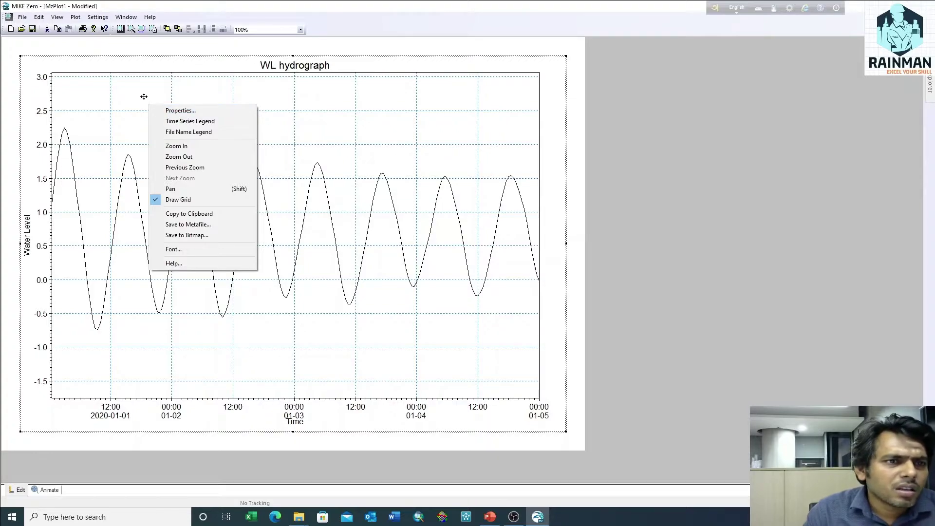
left_click(176, 120)
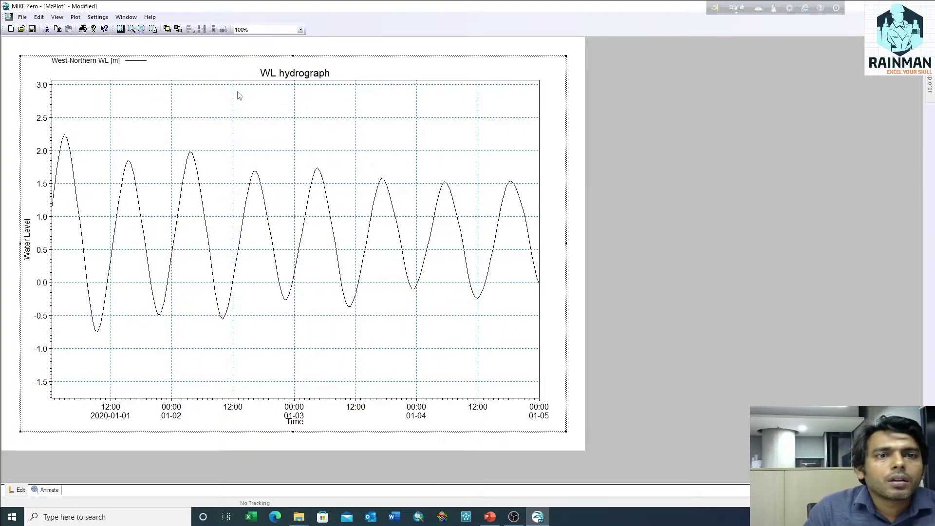
left_click(351, 445)
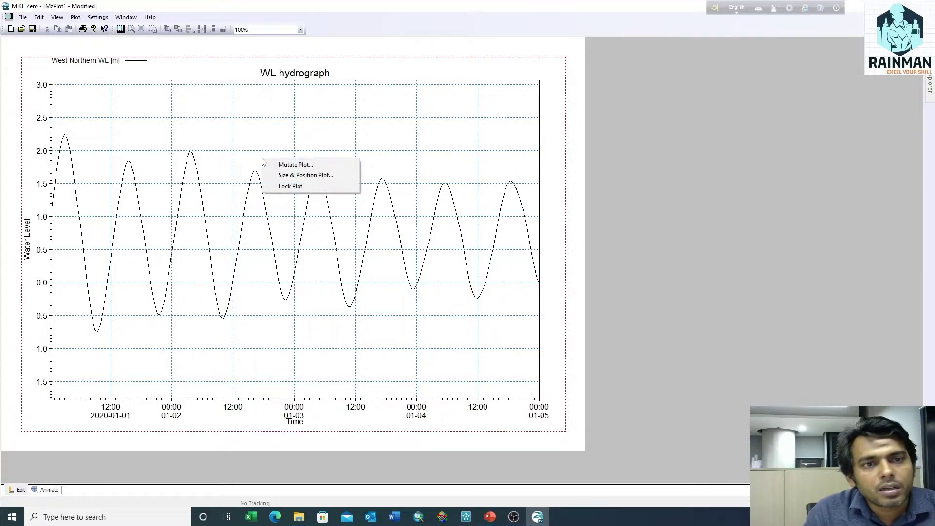
- Add West-Southern WL from West Boundary two end points.dfs0 as a second curve
left_click(247, 140)
right_click(246, 140)
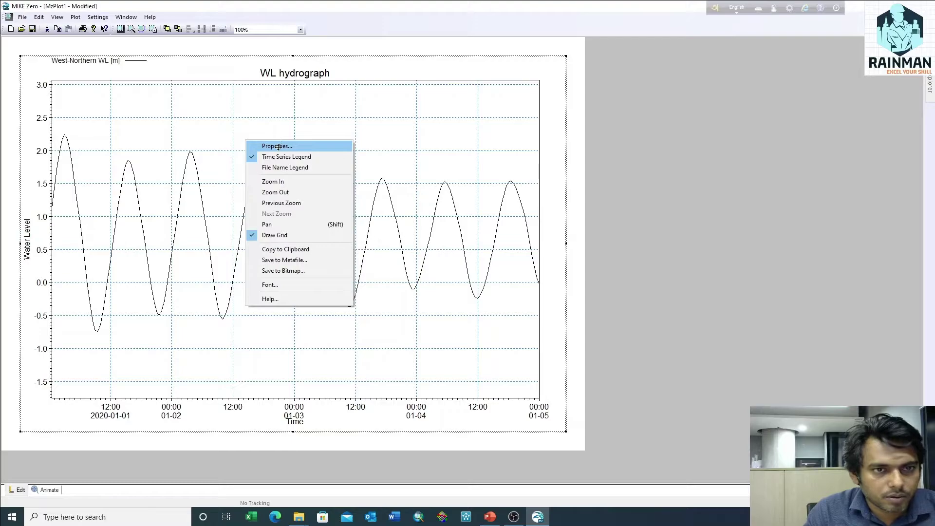
left_click(279, 146)
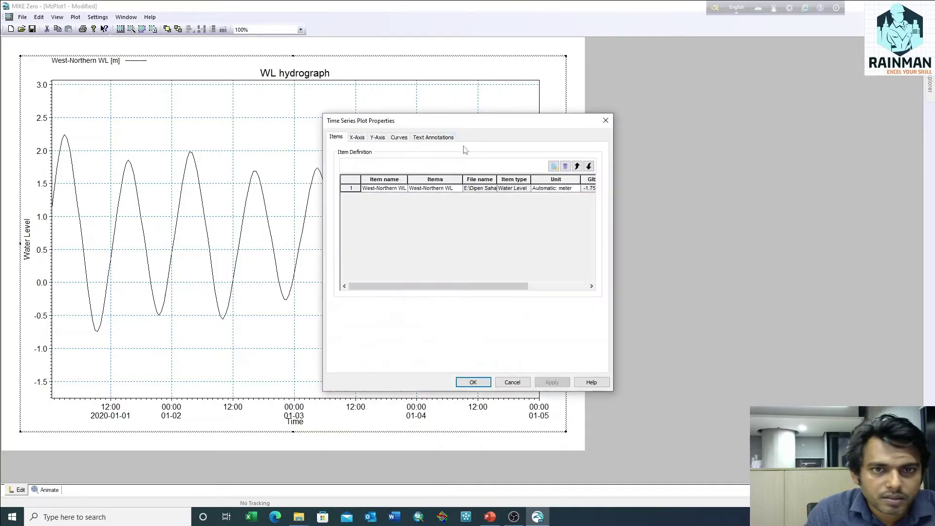
left_click(557, 170)
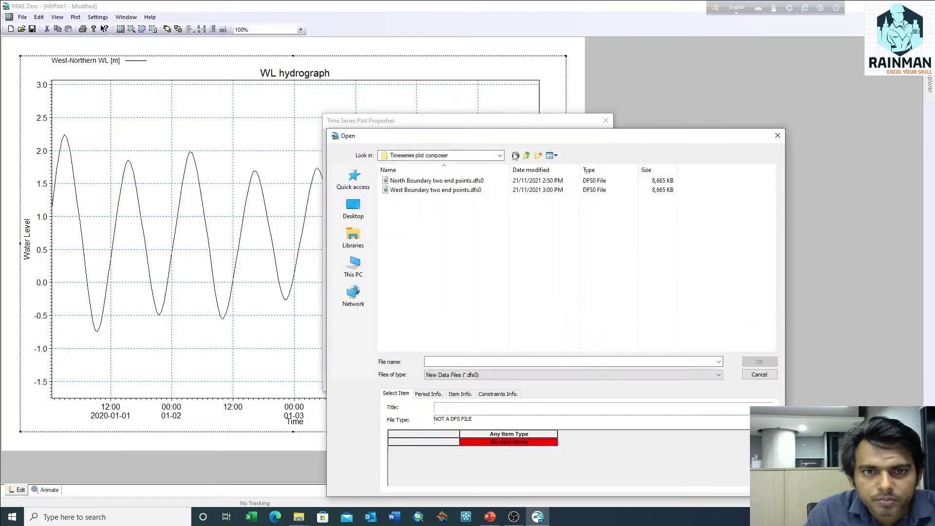
left_click(424, 191)
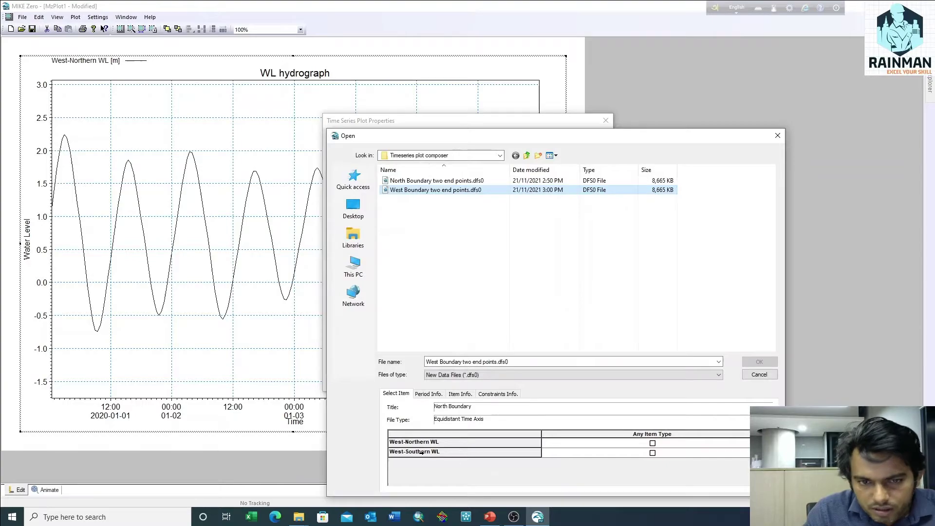
left_click(653, 453)
left_click(759, 361)
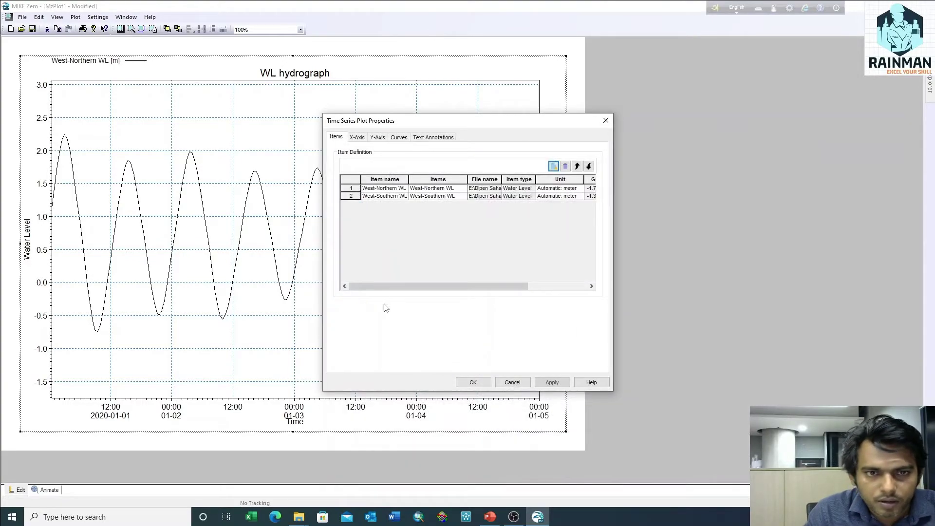
left_click(560, 382)
left_click(475, 383)
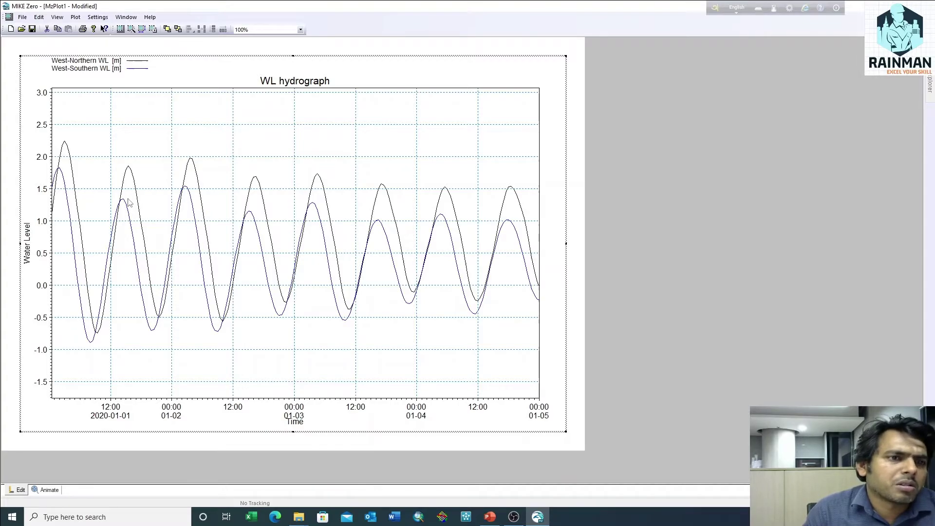
- Set the curve line widths to 0.45 mm for West-Northern and West-Southern WL
right_click(259, 166)
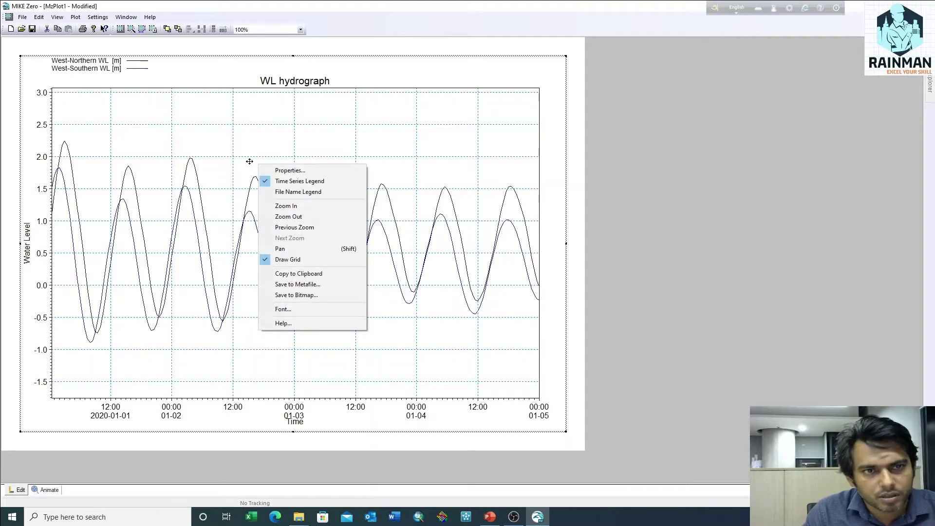
left_click(298, 171)
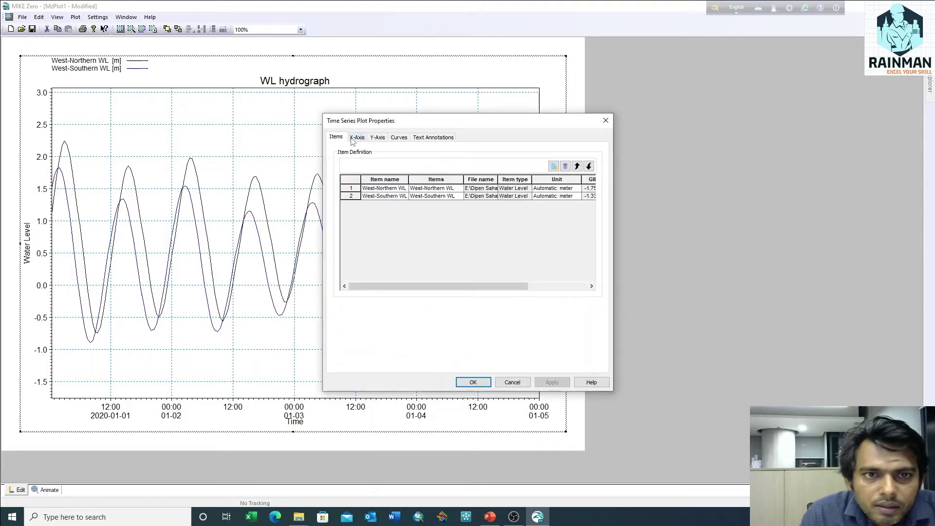
left_click(399, 138)
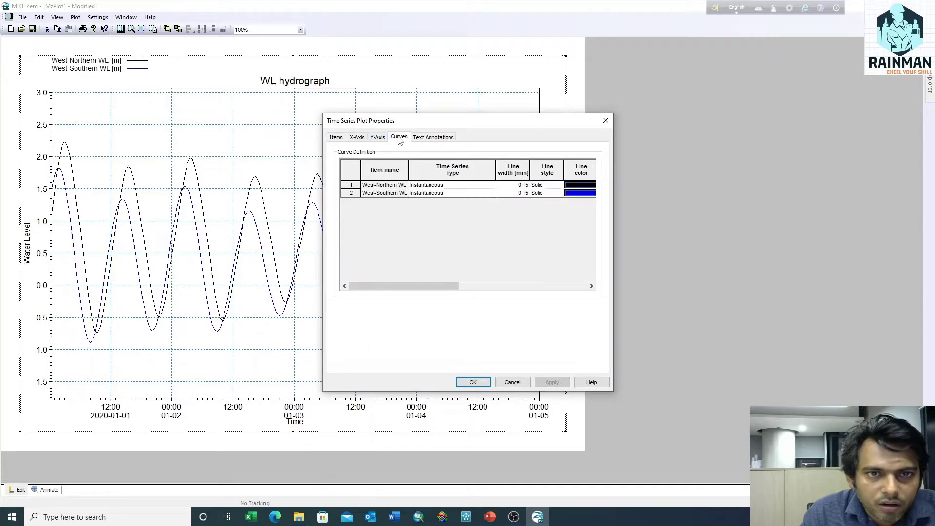
left_click(517, 185)
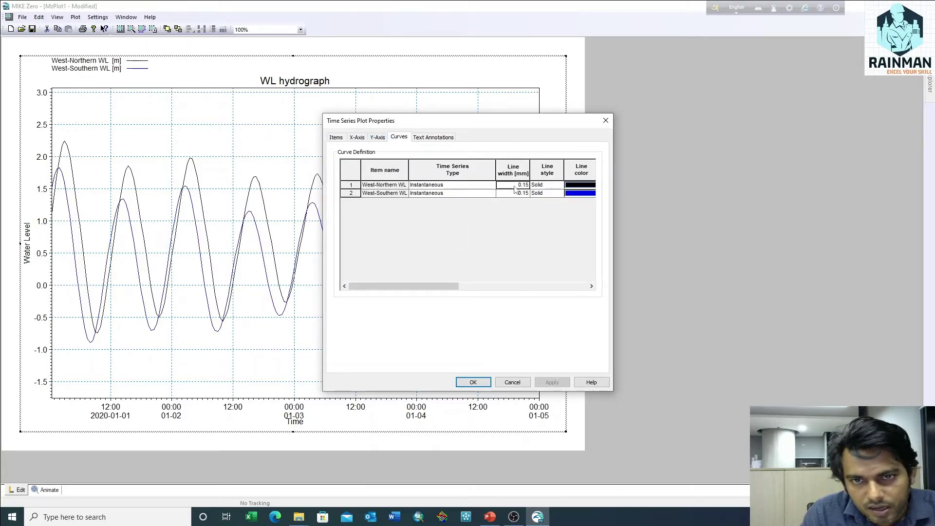
double_click(521, 185)
type("0")
key("Return")
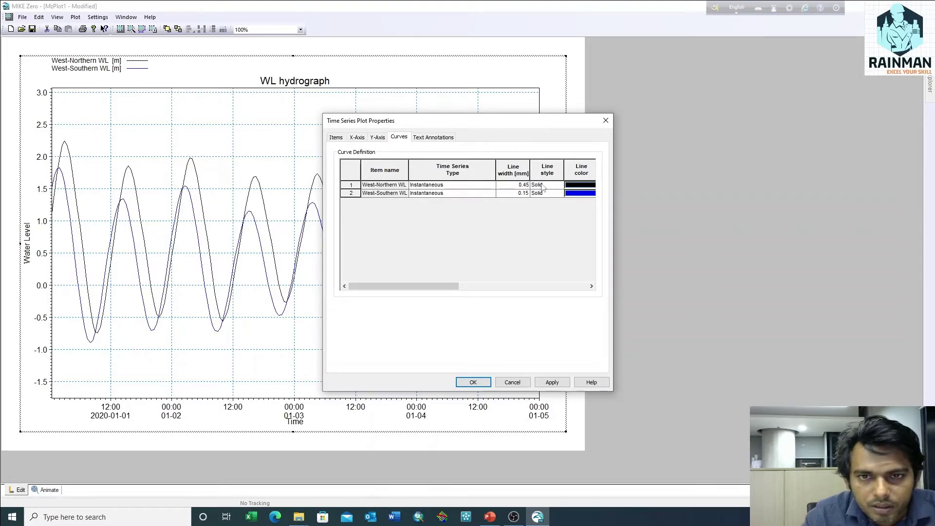
left_click(518, 193)
double_click(522, 194)
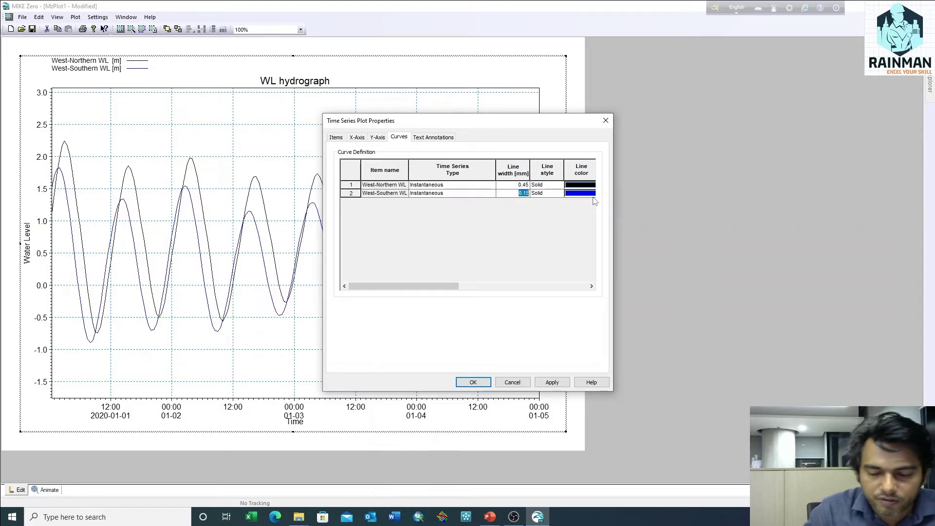
type("0.45")
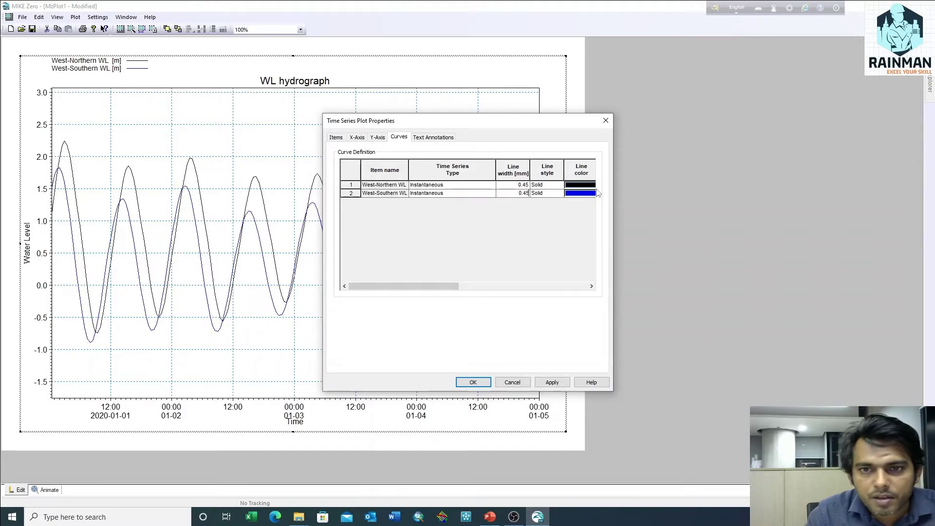
- Colour West-Northern WL red and West-Southern WL black, and apply
left_click(580, 185)
left_click(540, 225)
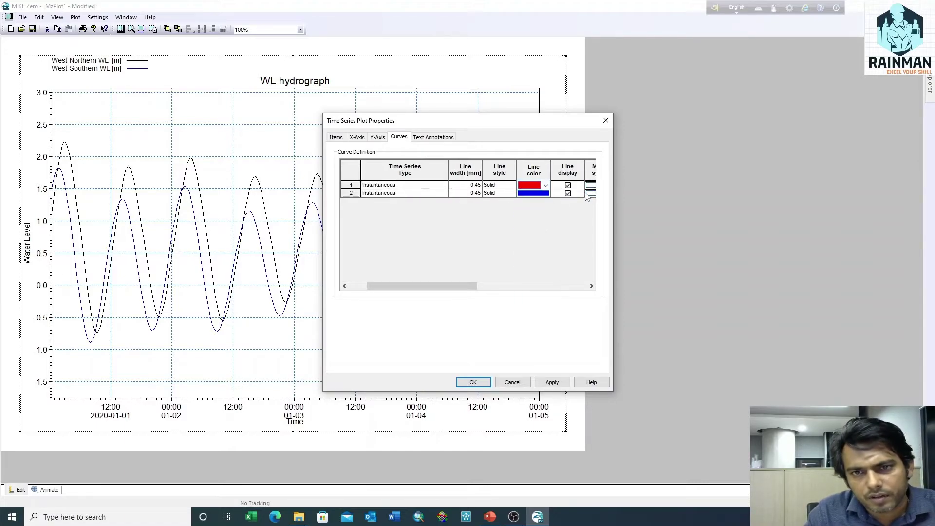
left_click(540, 193)
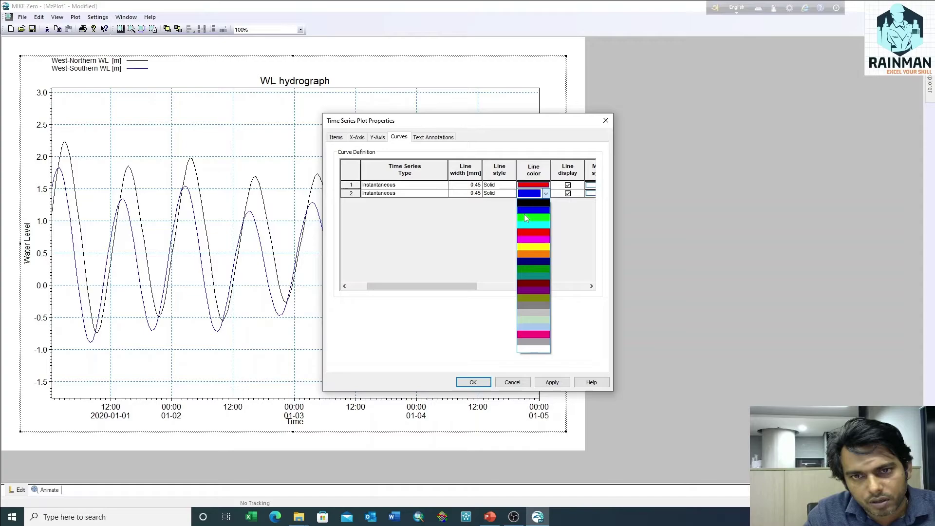
left_click(535, 203)
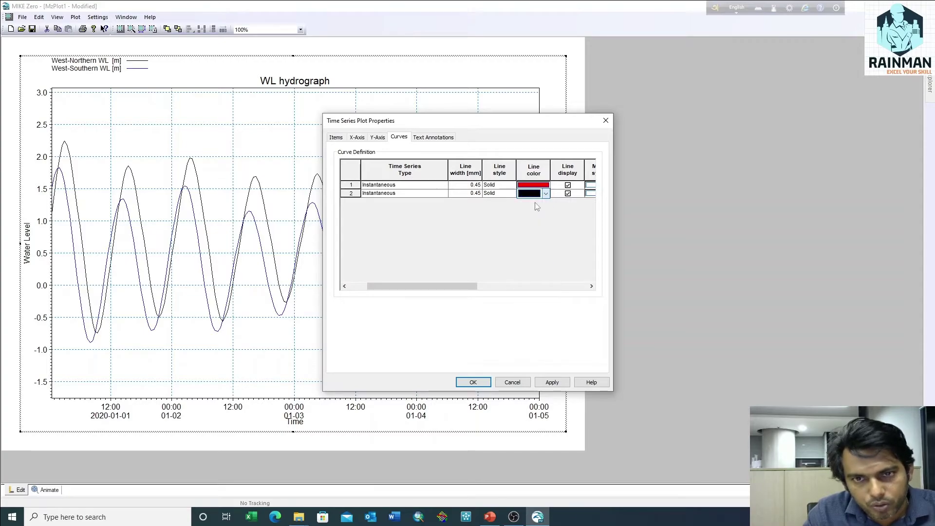
left_click(557, 383)
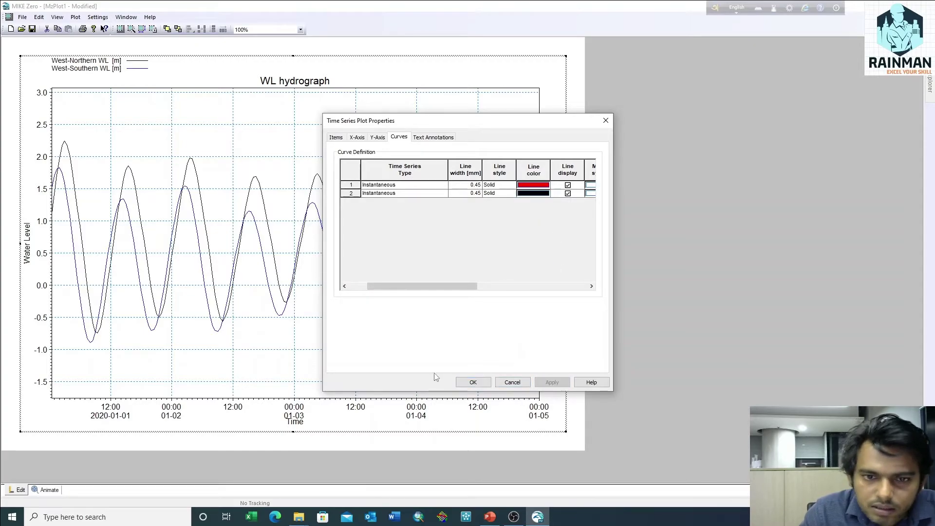
left_click(473, 382)
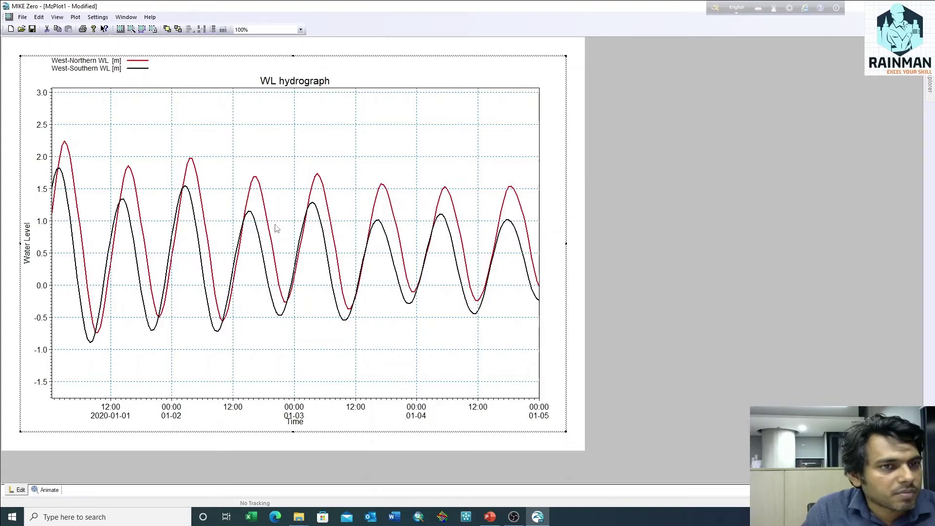
left_click(644, 189)
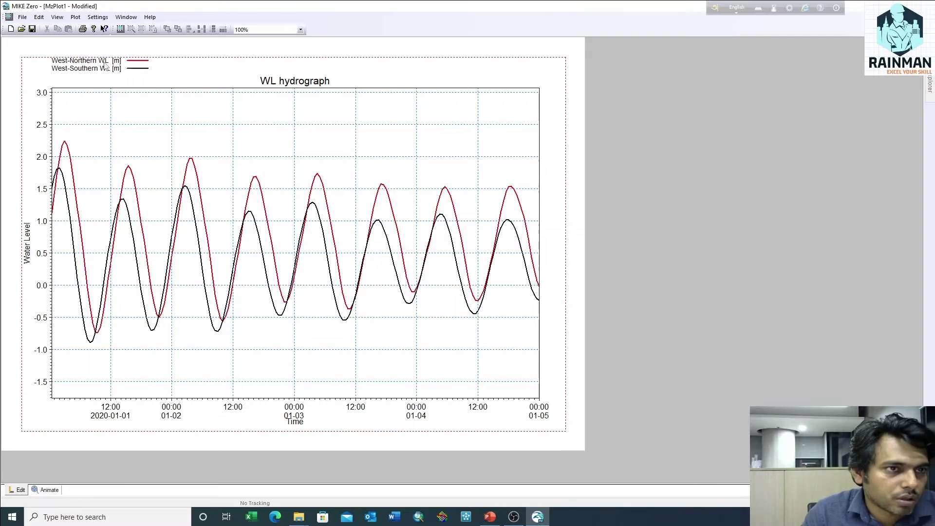
- Set the plot's font size to 16 point for title, legend and axis labels
right_click(155, 71)
left_click(163, 72)
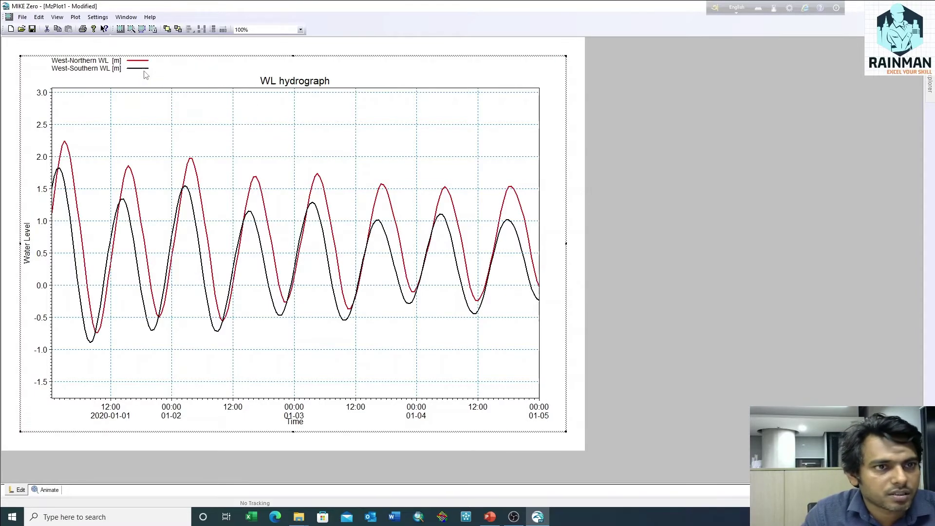
right_click(143, 70)
left_click(175, 214)
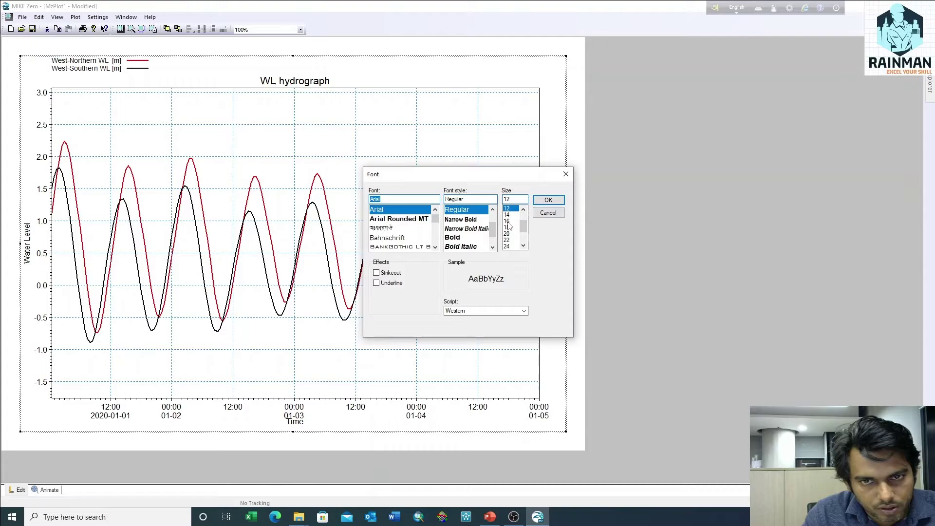
left_click(507, 222)
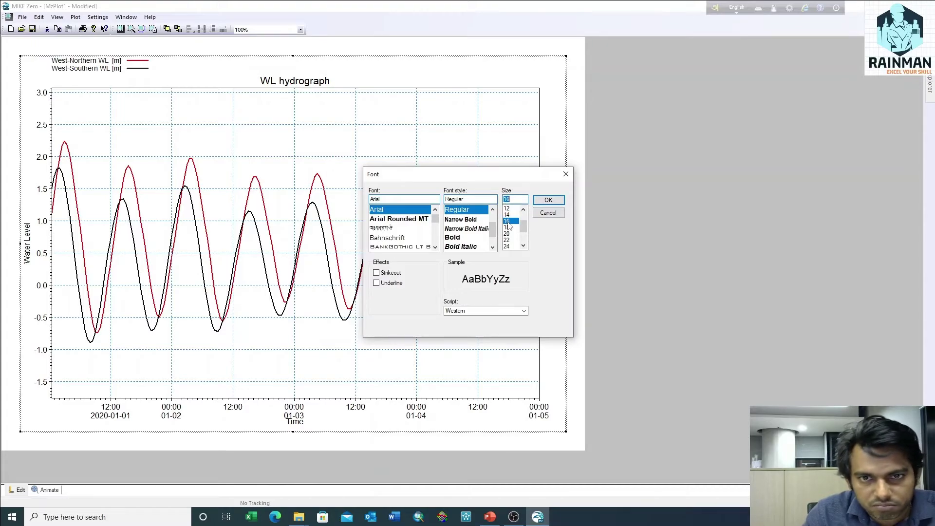
left_click(549, 201)
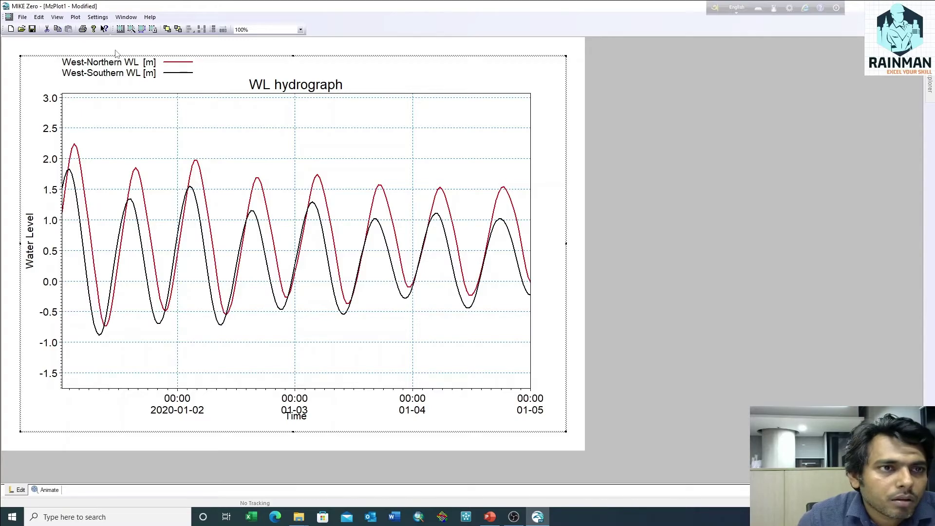
left_click(582, 123)
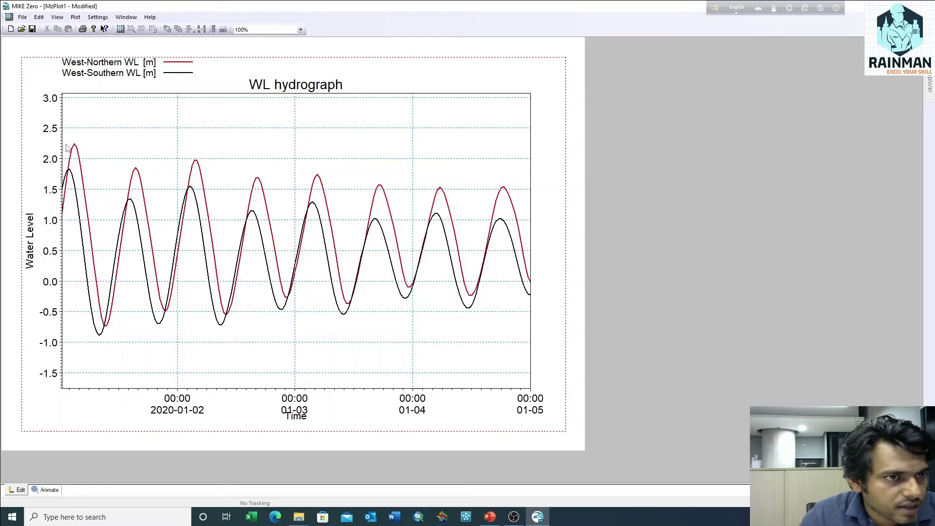
- Set the y-axis lower limit to -1 in the plot properties
right_click(154, 134)
left_click(138, 141)
right_click(138, 140)
left_click(184, 147)
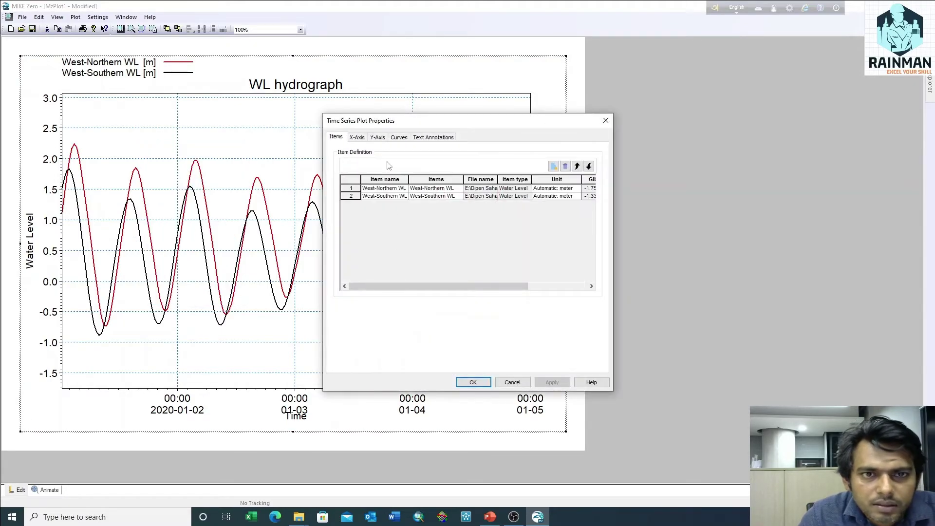
left_click(377, 138)
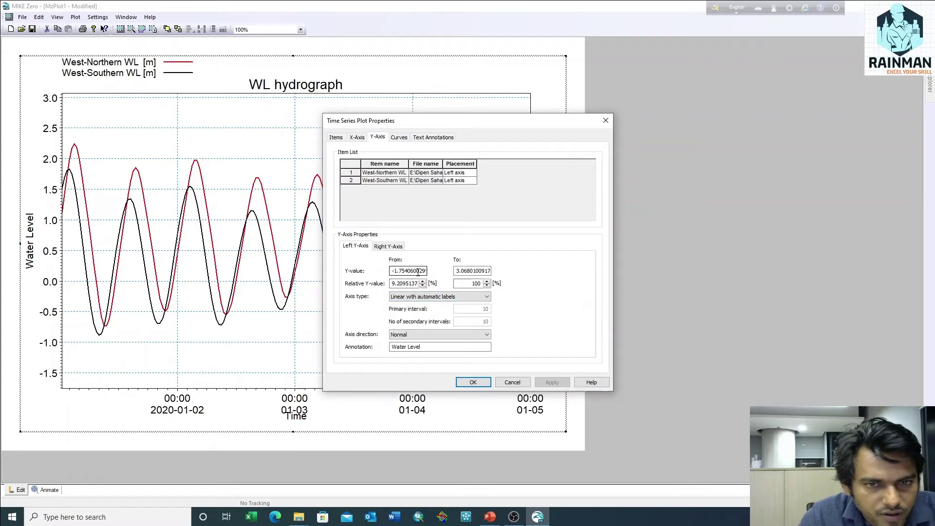
left_click(462, 271)
double_click(458, 271)
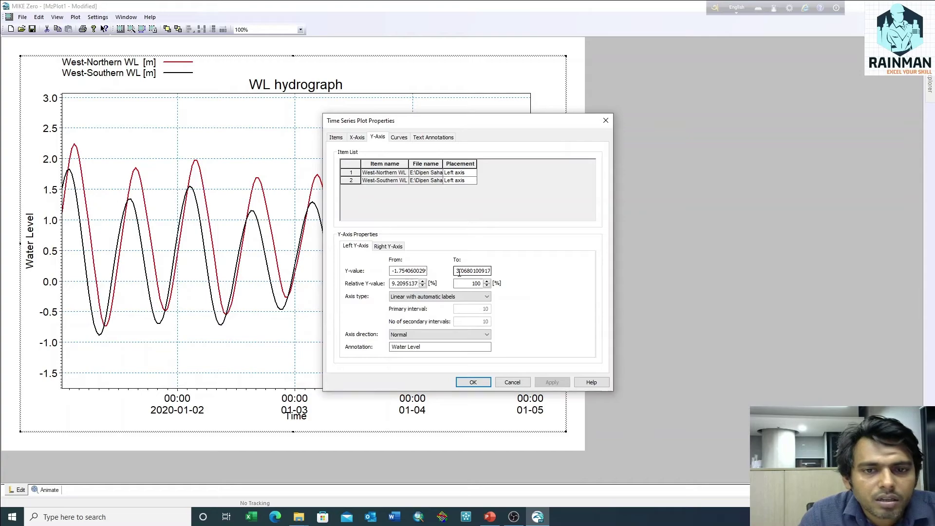
double_click(393, 271)
left_click(394, 271)
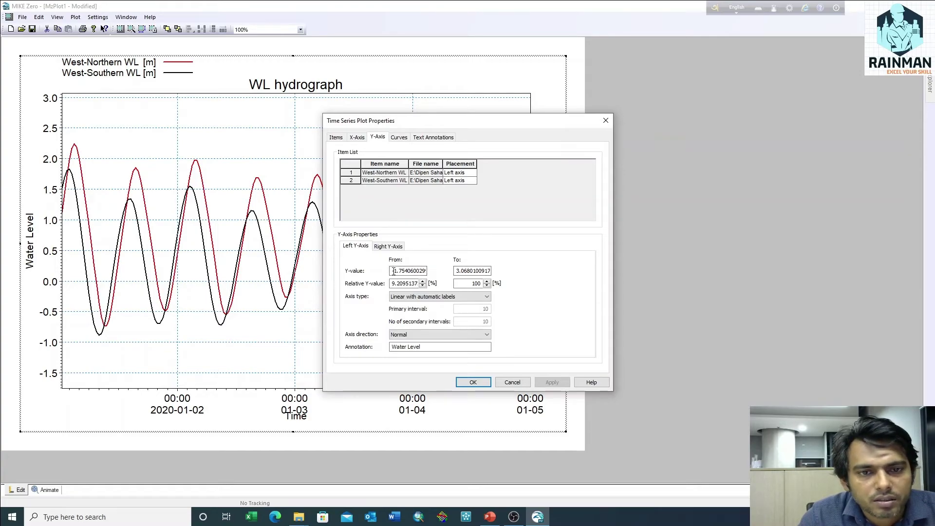
left_click_drag(393, 271, 494, 271)
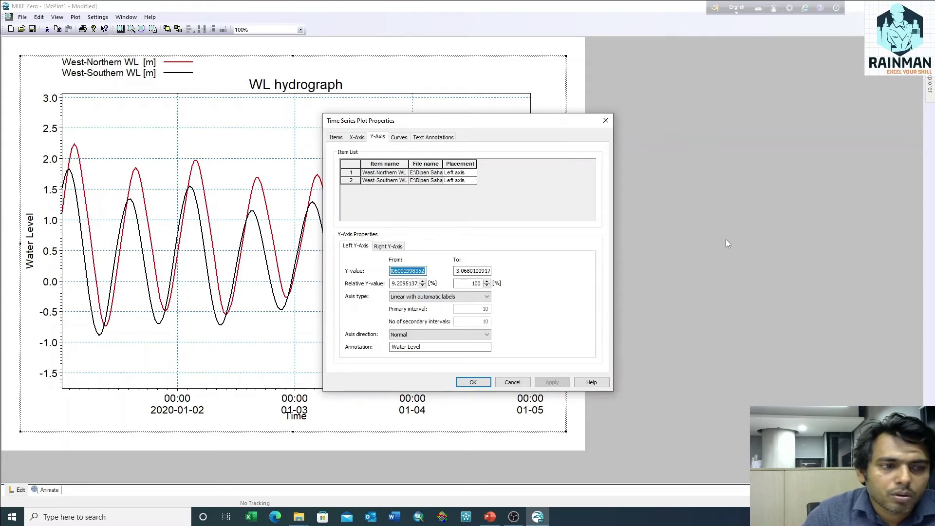
type("-10")
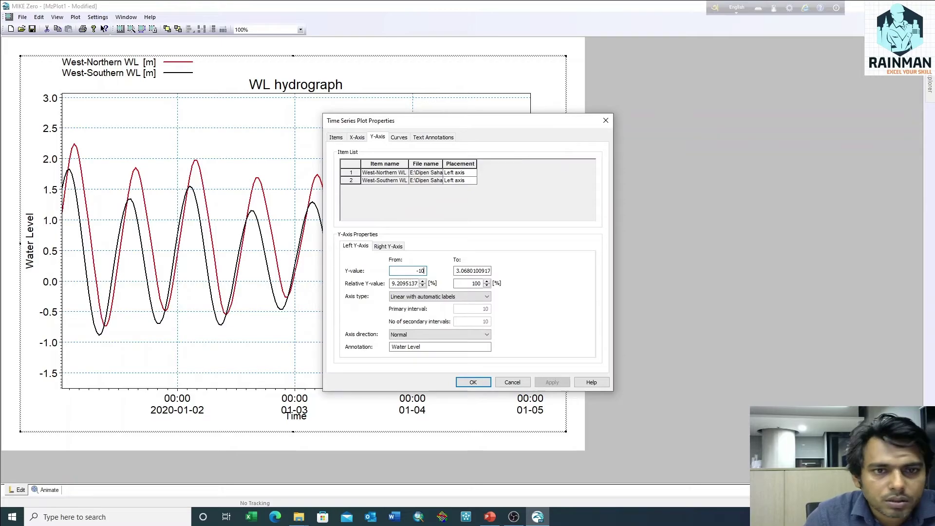
key("BackSpace")
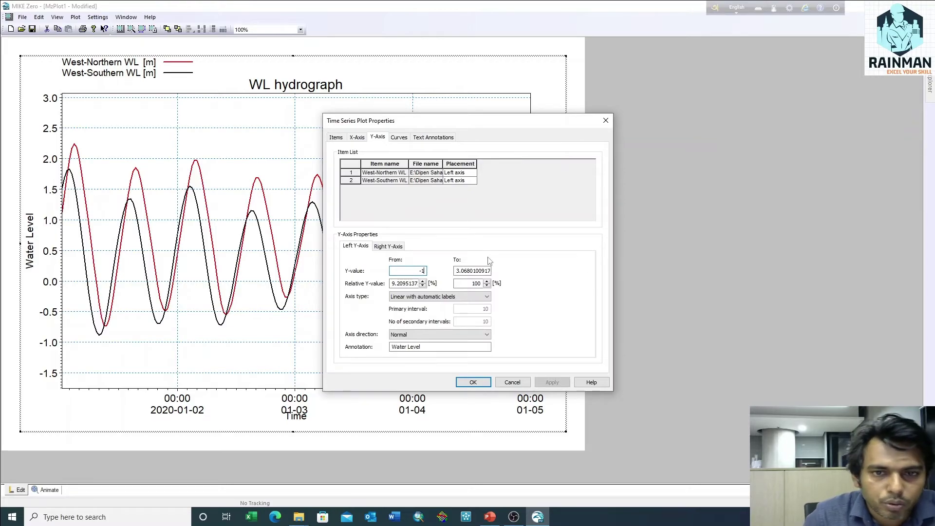
- Set the y-axis upper limit to 2.5 and apply the new range
left_click_drag(457, 271, 599, 271)
type("2.5")
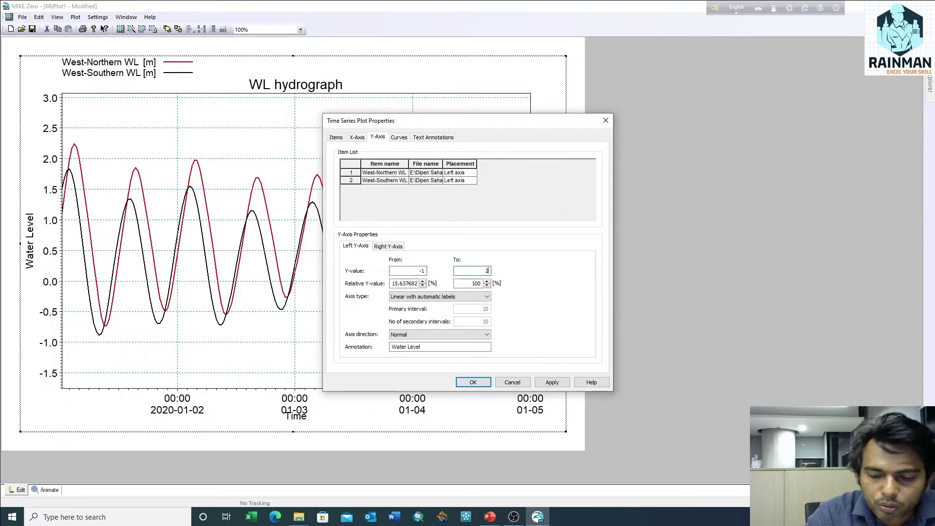
left_click(552, 383)
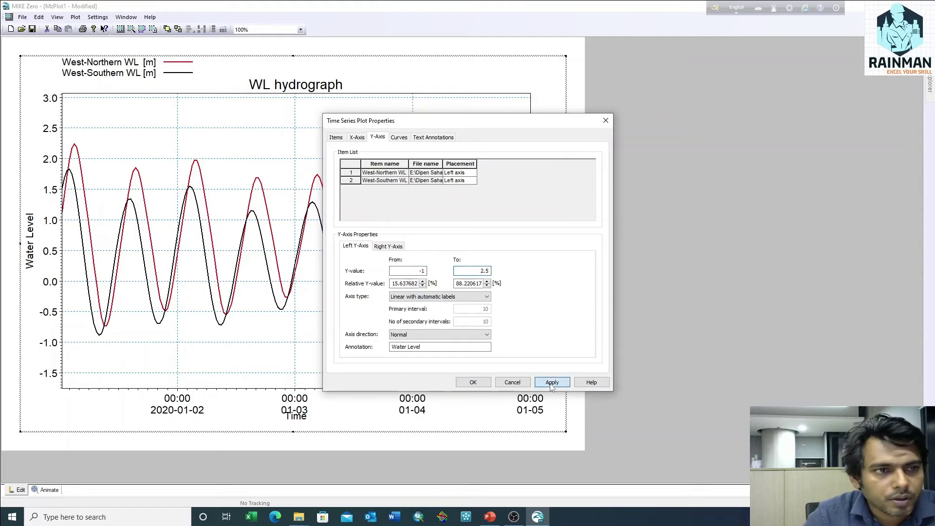
left_click(473, 383)
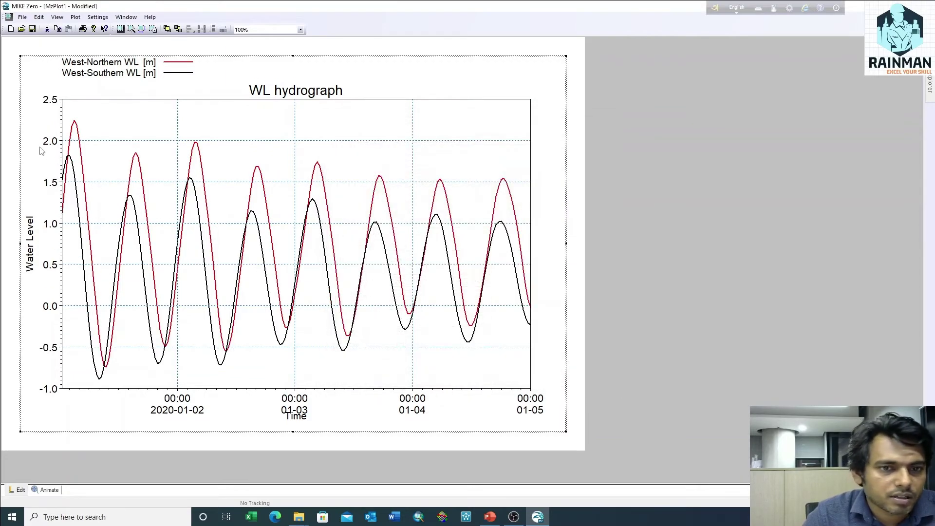
- Zoom the WL hydrograph to about -0.8–2.1 m, then pan from late 1 January past 5 January 2020
right_click(172, 147)
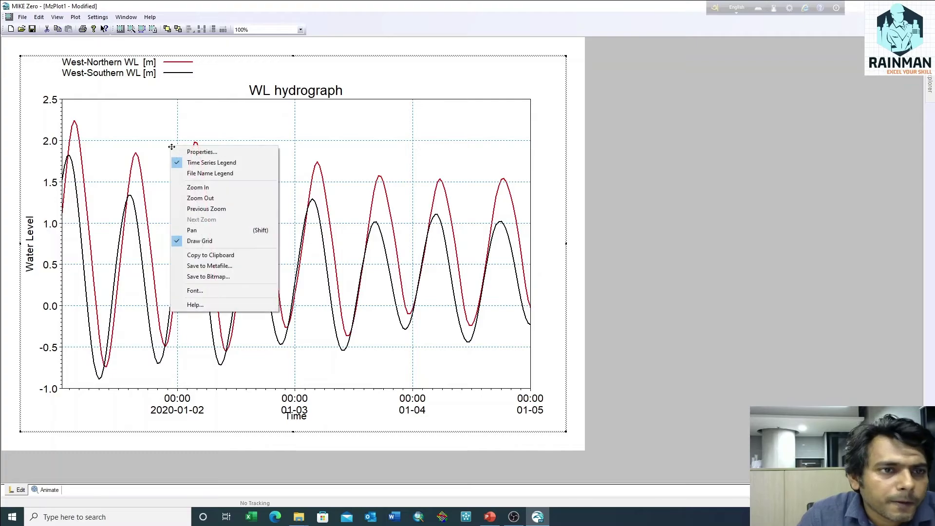
left_click(198, 187)
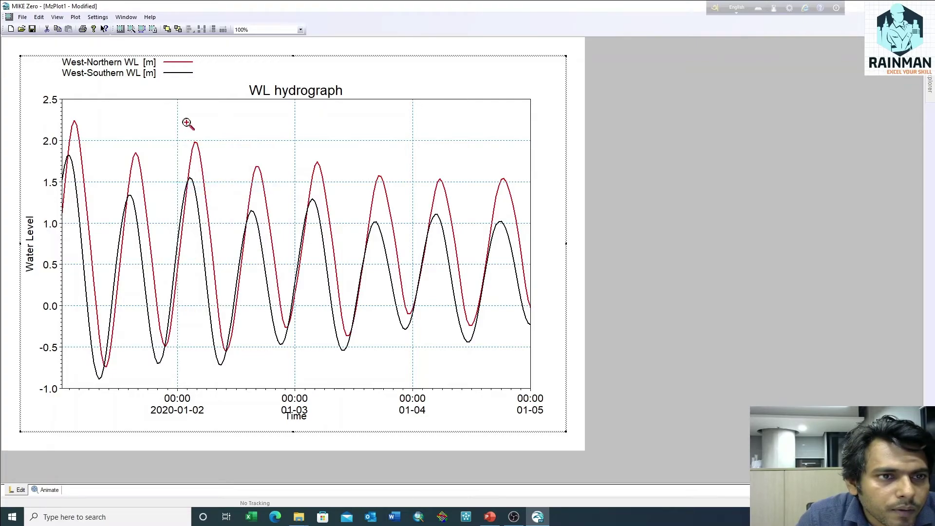
left_click_drag(187, 123, 188, 383)
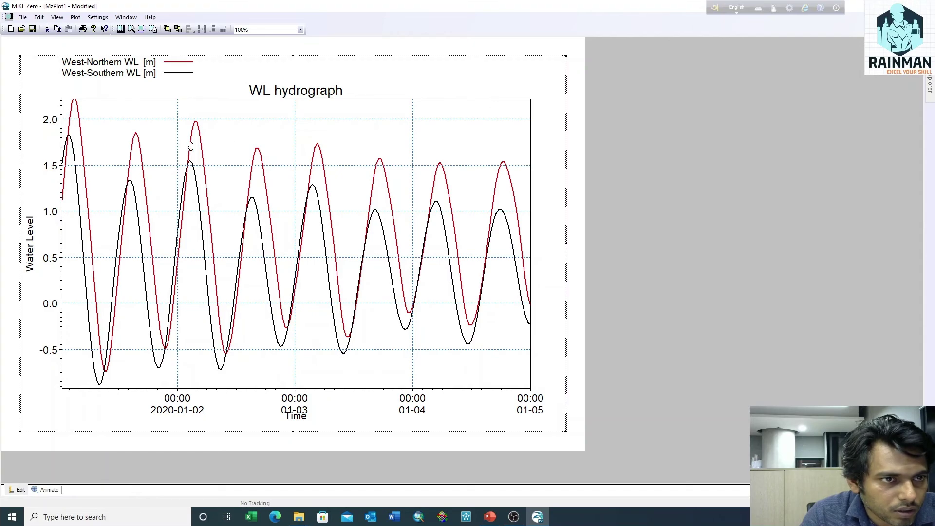
left_click_drag(194, 147, 312, 227)
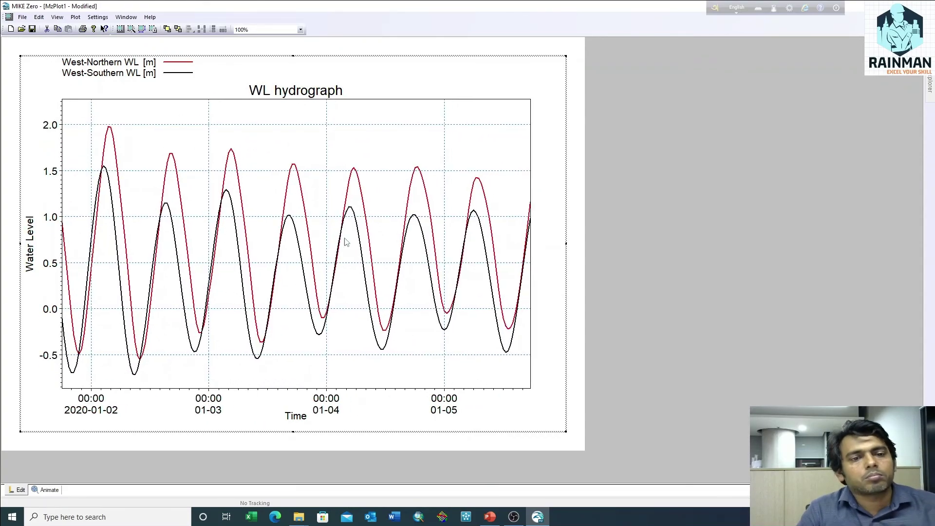